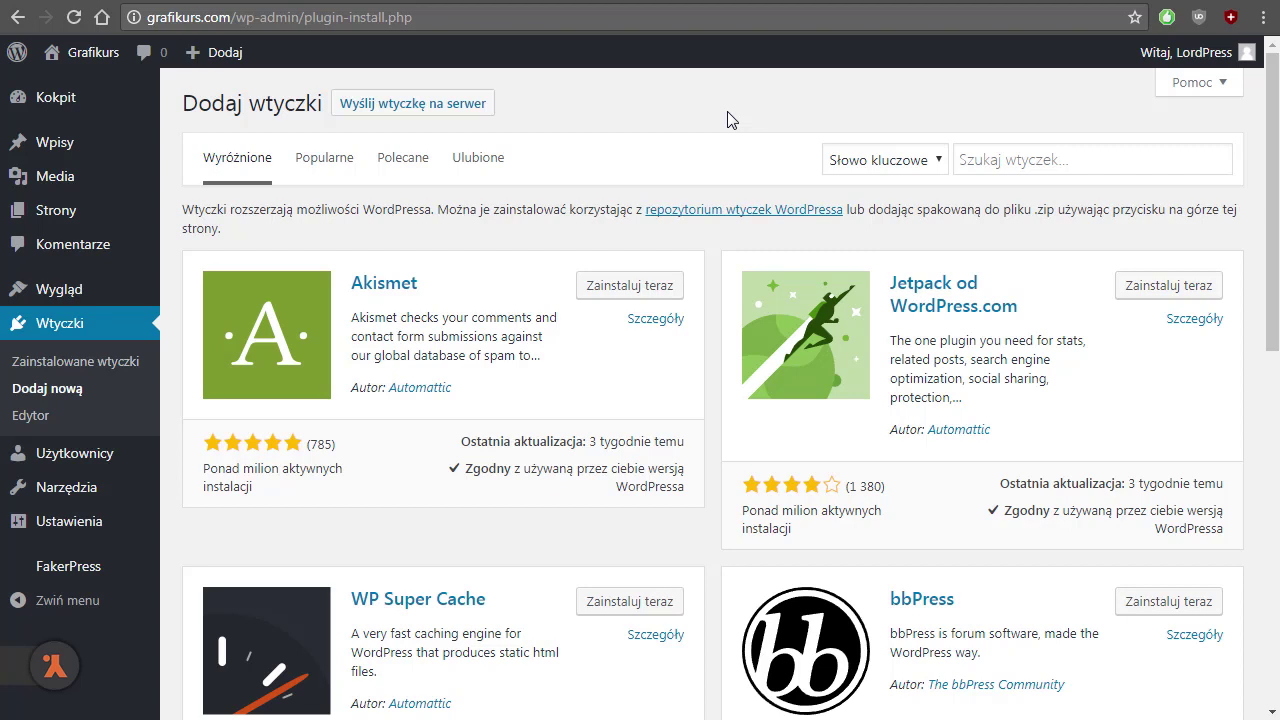
# Search the plugin directory for 'Restricted Site Access' and activate the plugin from its card.
pyautogui.click(998, 158)
pyautogui.write('Restricted Site Access')
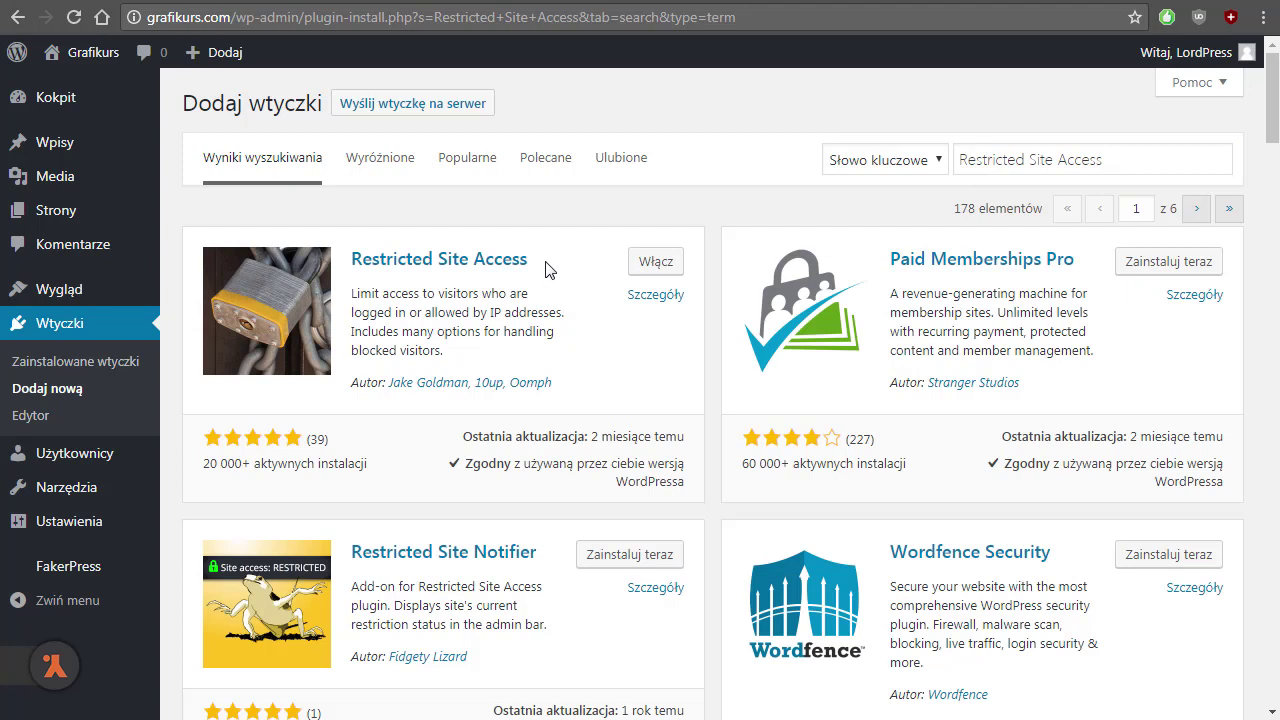
pyautogui.moveTo(530, 262); pyautogui.dragTo(350, 260)
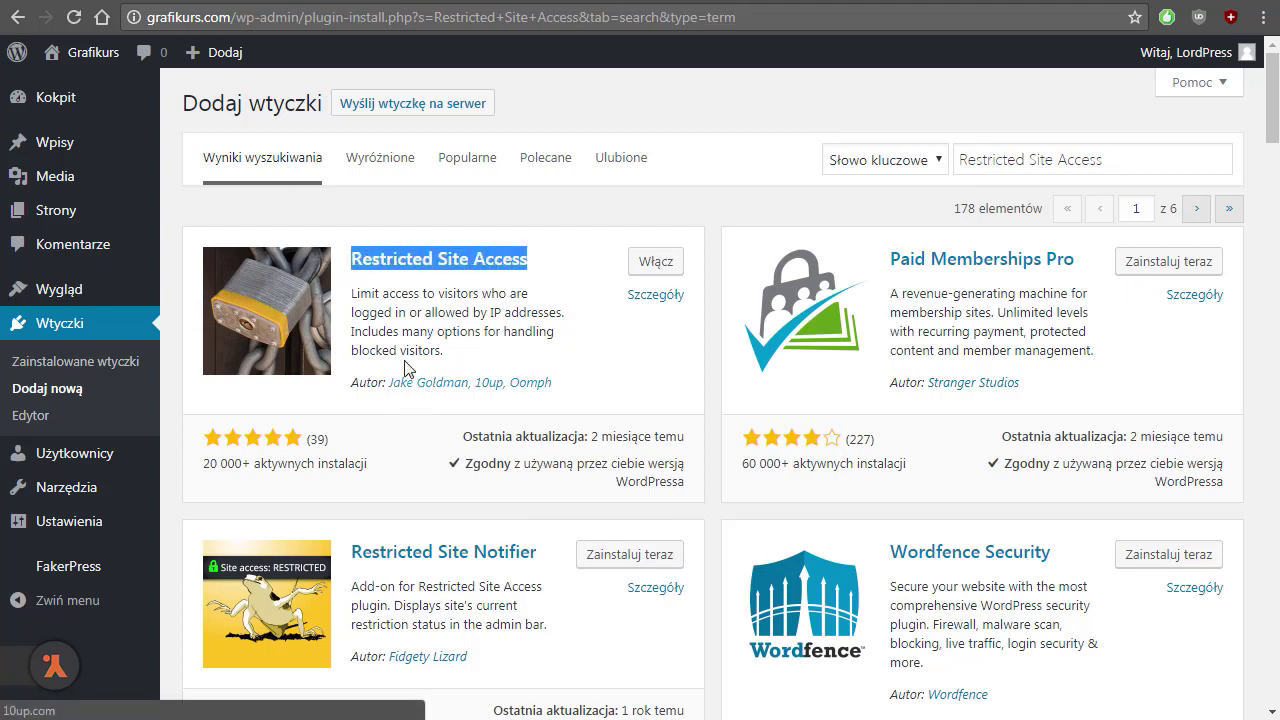
pyautogui.click(615, 213)
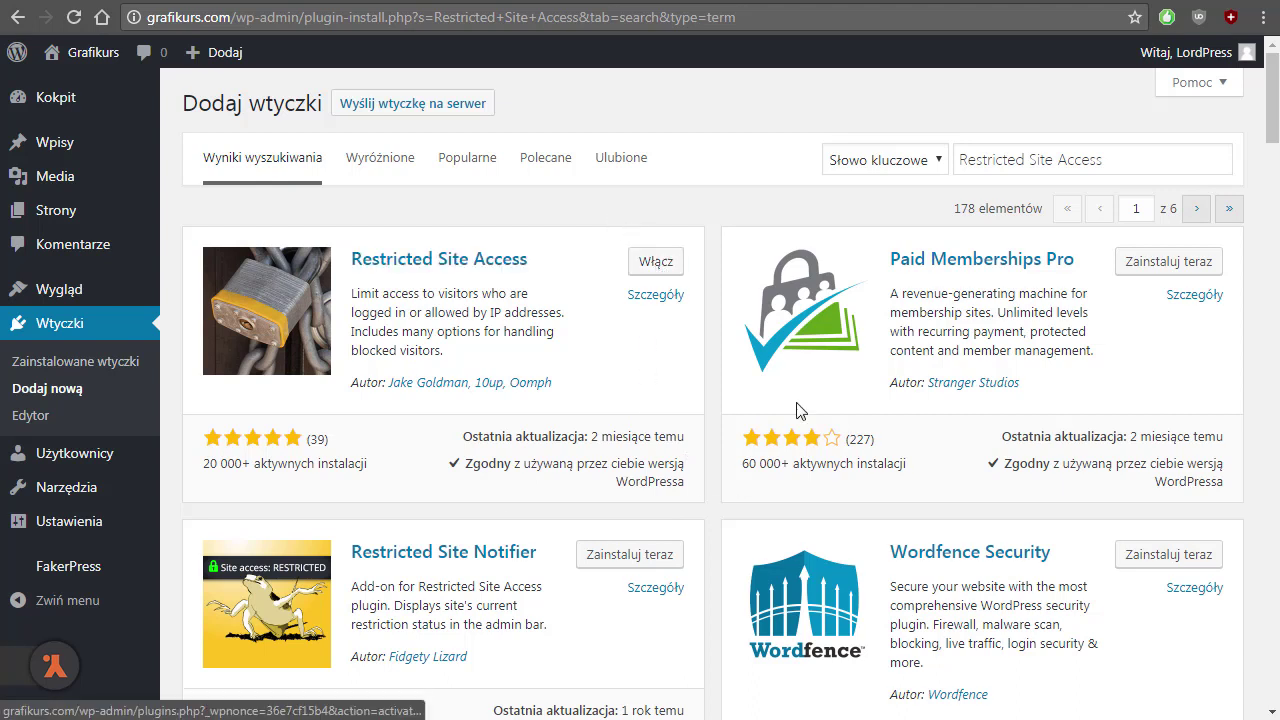
pyautogui.moveTo(58, 528)
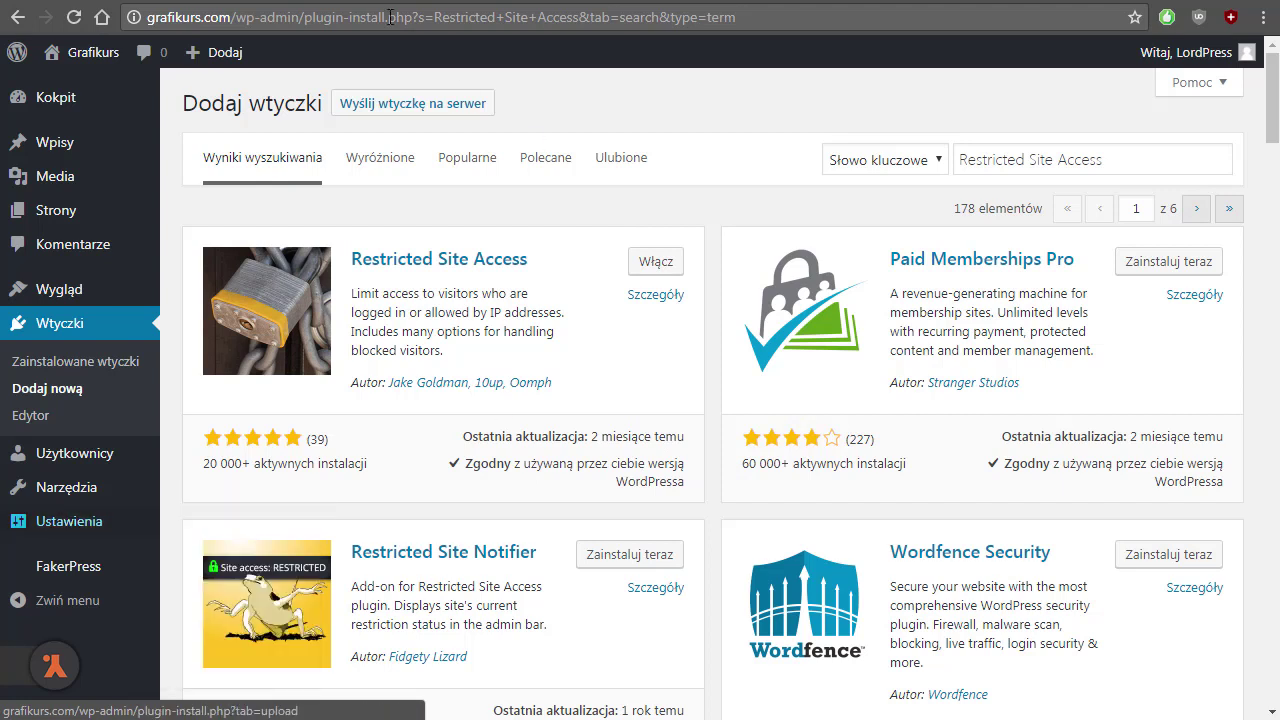
pyautogui.scroll(-2, 816, 442)
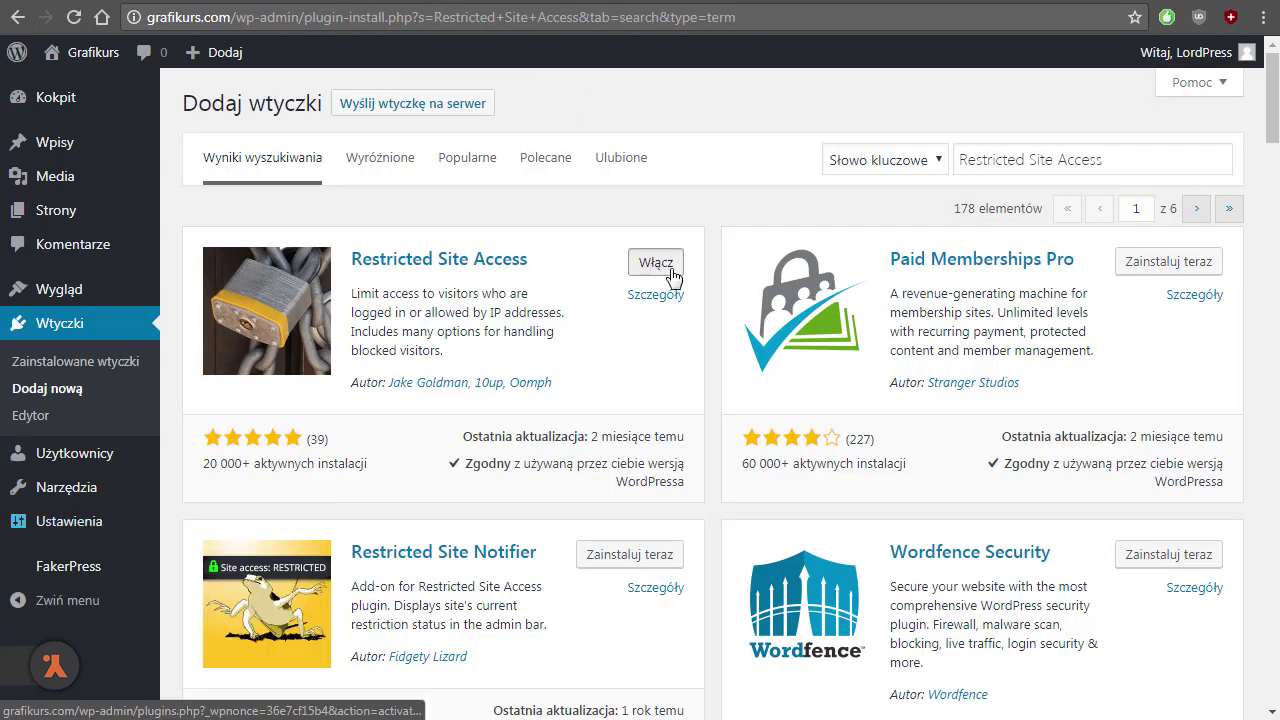
pyautogui.click(654, 262)
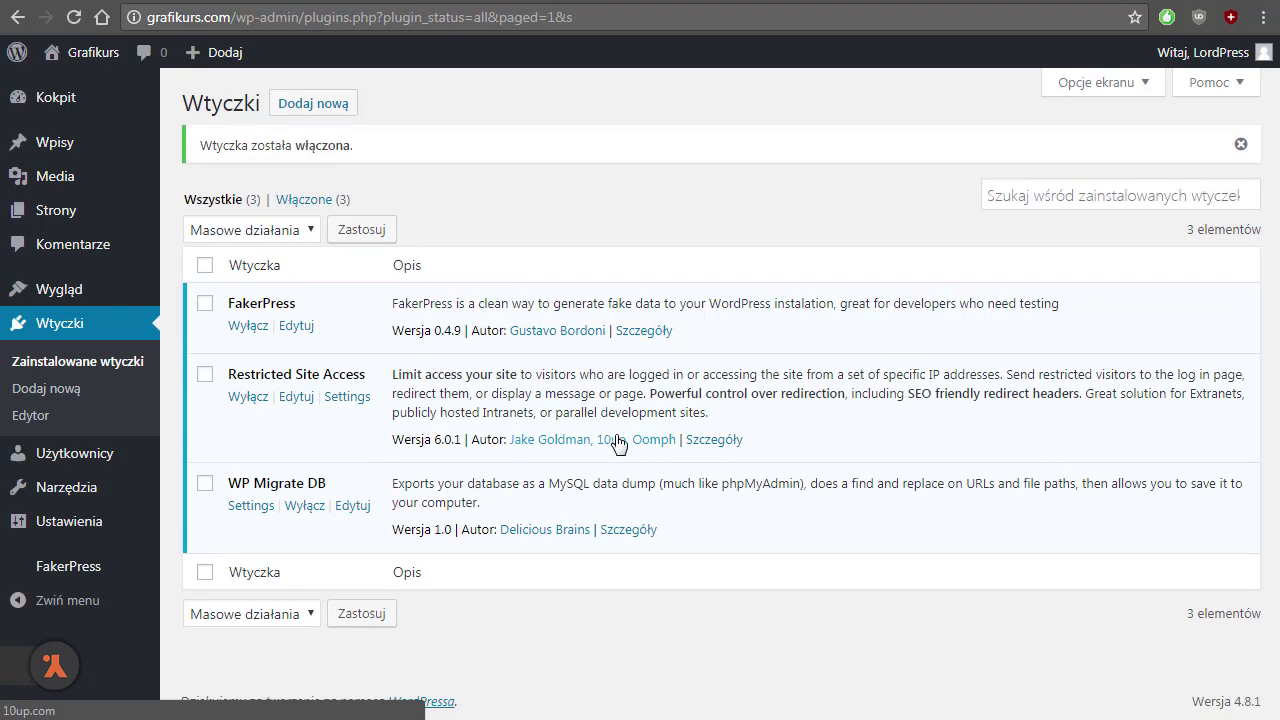
# Open the Restricted Site Access settings and enable restriction to logged-in or allowed-IP visitors.
pyautogui.click(337, 398)
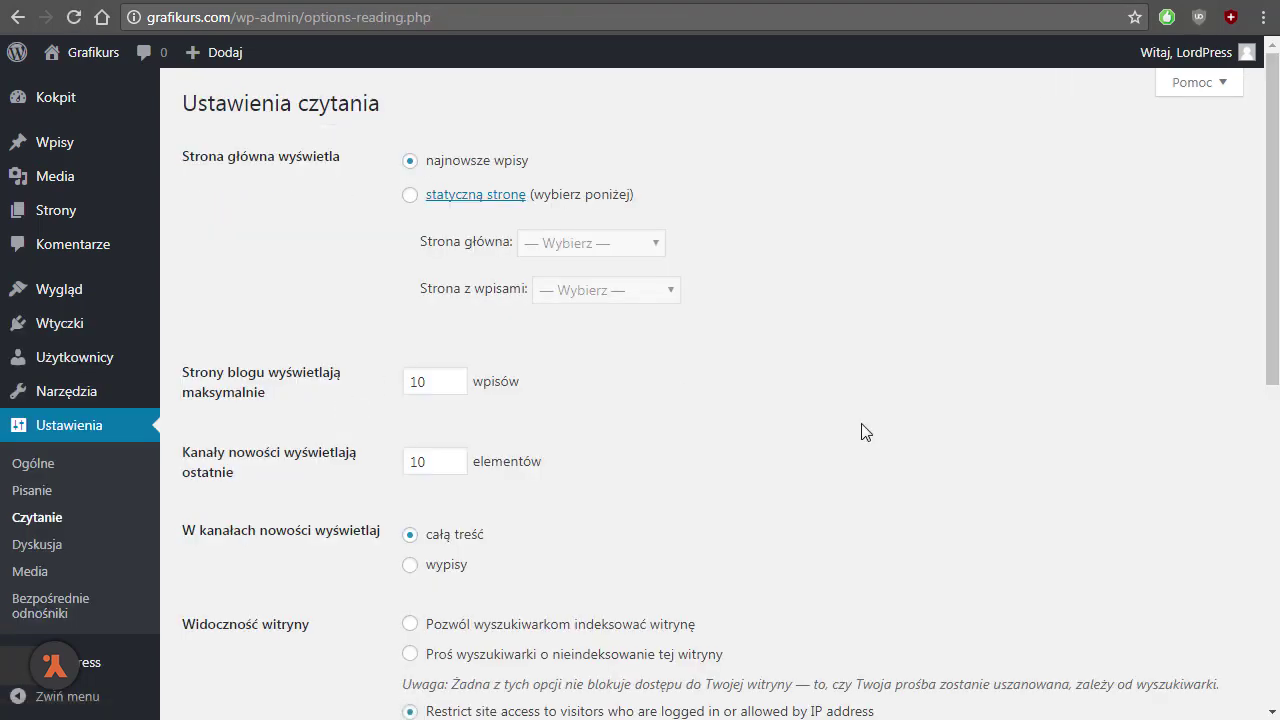
pyautogui.scroll(-7, 640, 474)
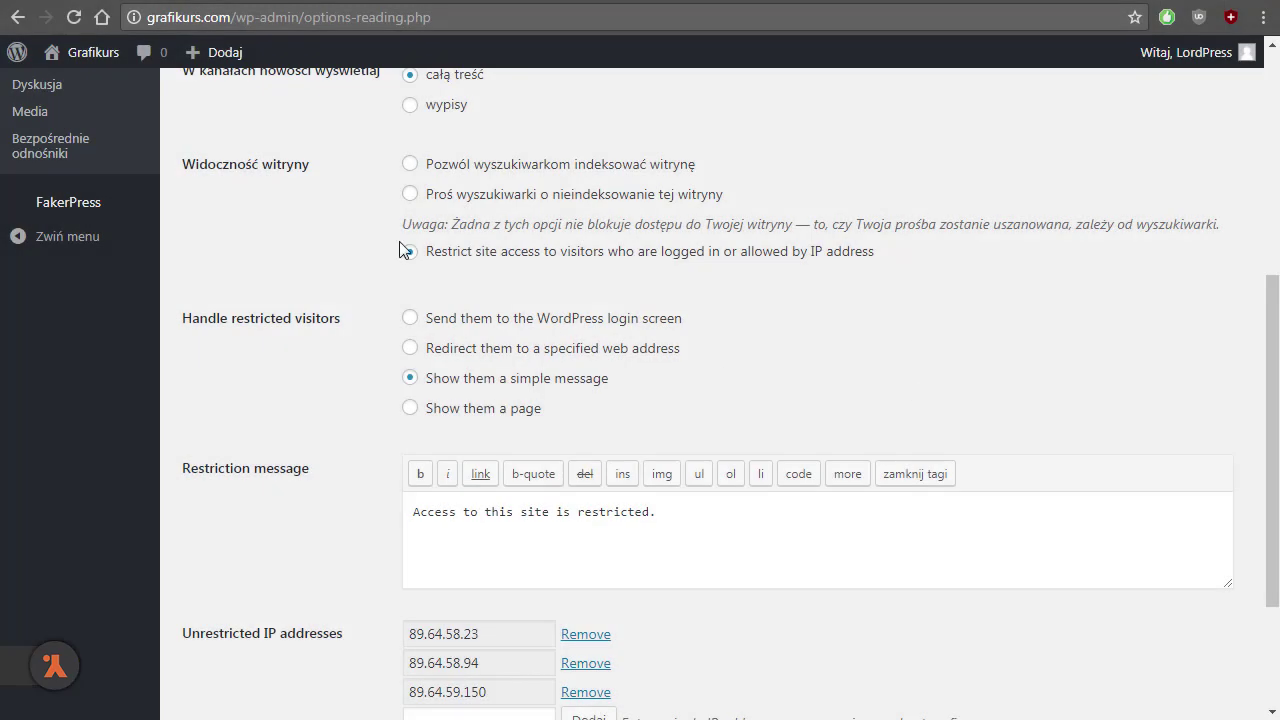
pyautogui.moveTo(322, 174); pyautogui.dragTo(185, 166)
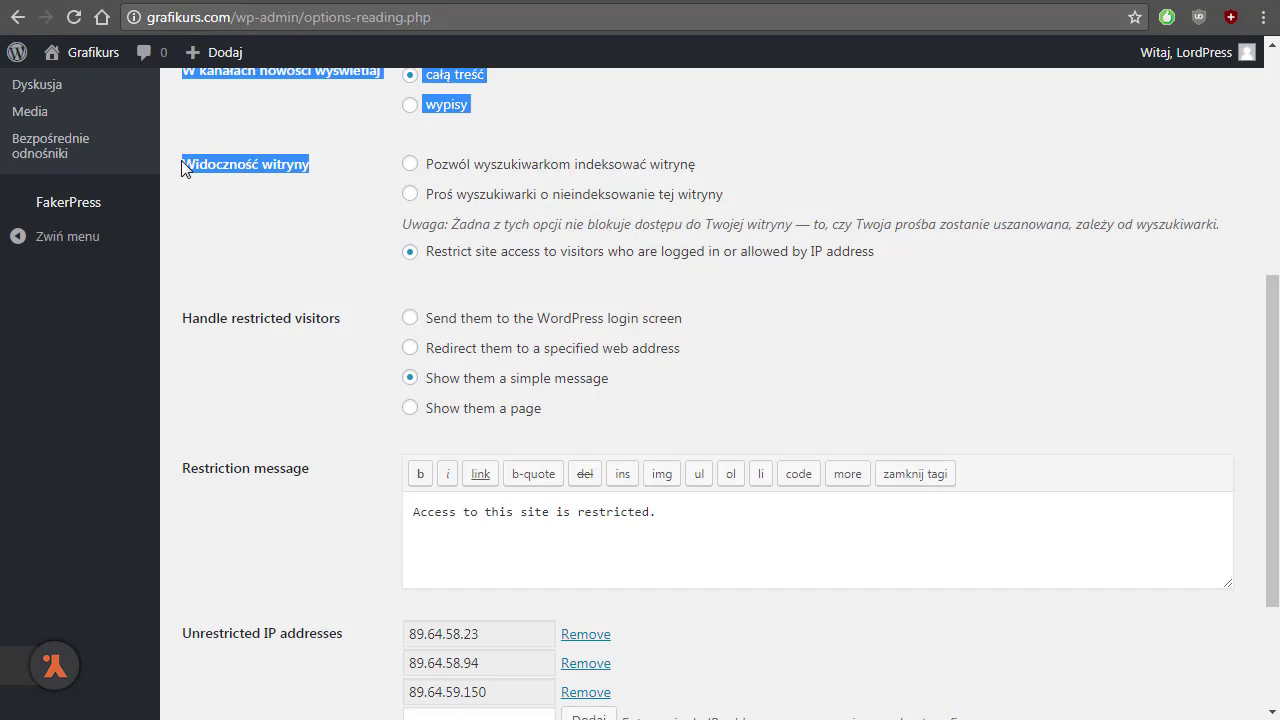
pyautogui.click(662, 294)
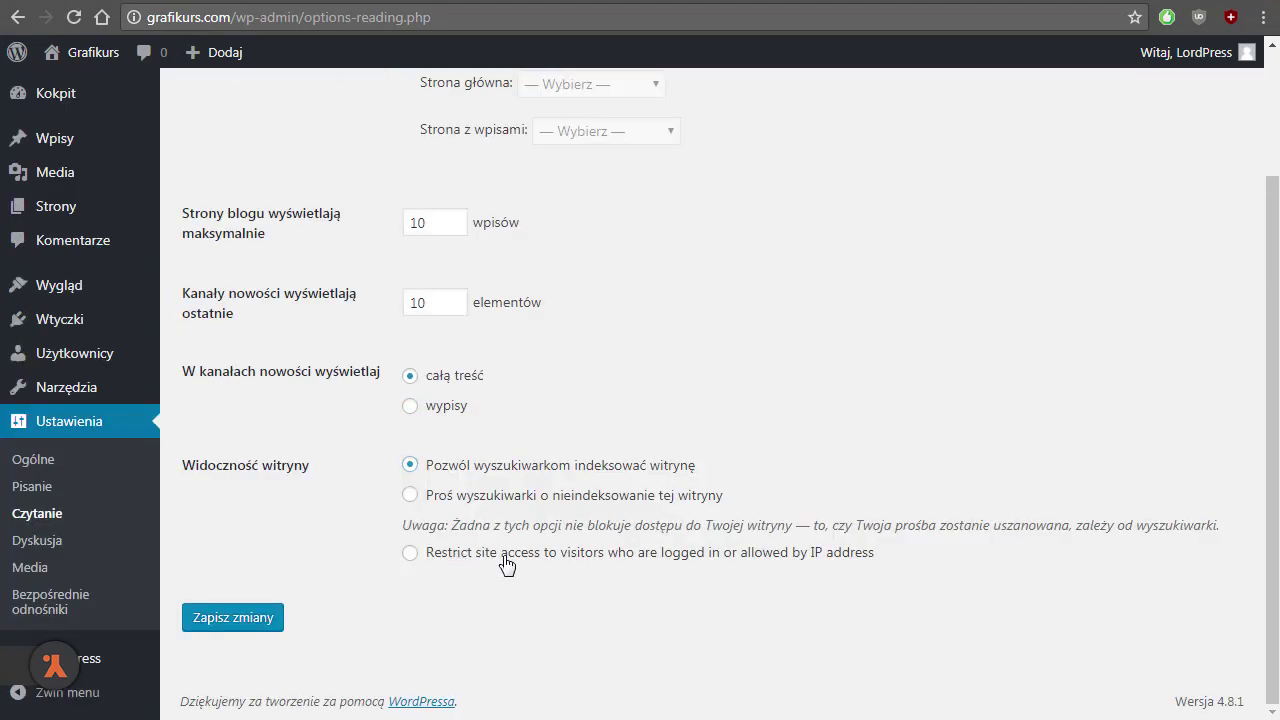
pyautogui.click(455, 553)
# Set restricted visitors to be sent to the WordPress login screen.
pyautogui.scroll(-5, 797, 274)
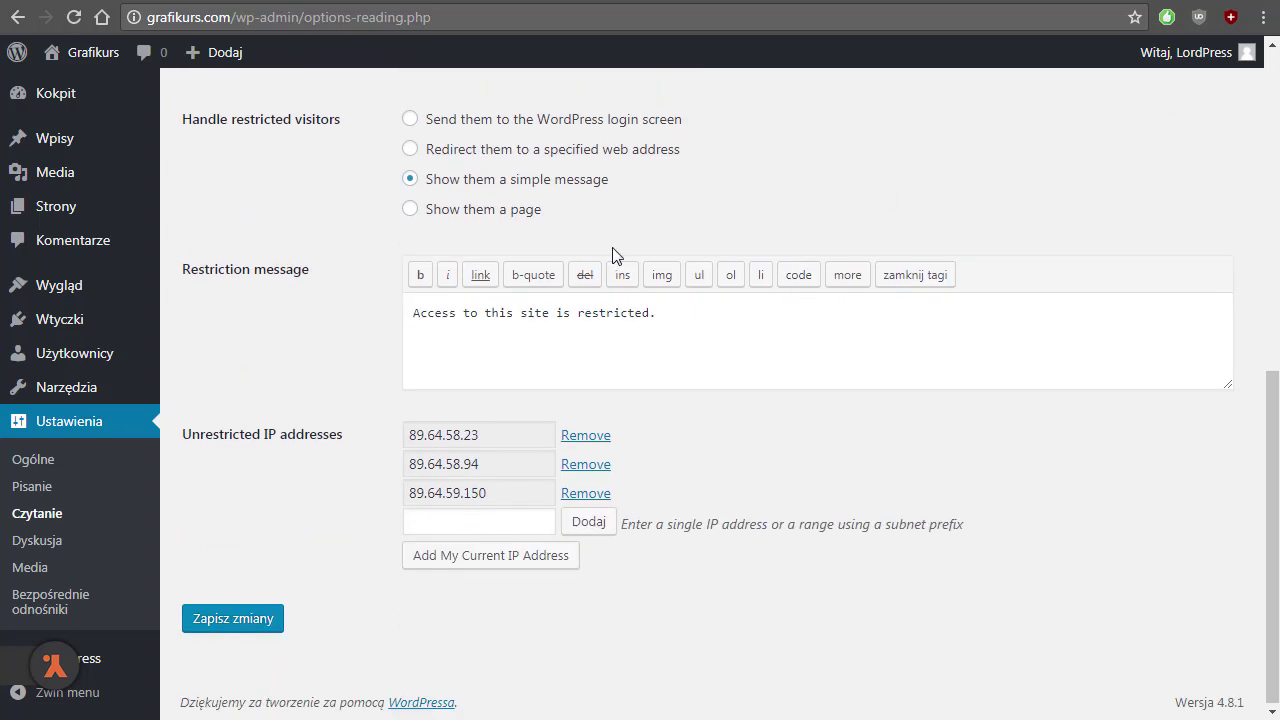
pyautogui.moveTo(566, 216); pyautogui.dragTo(420, 110)
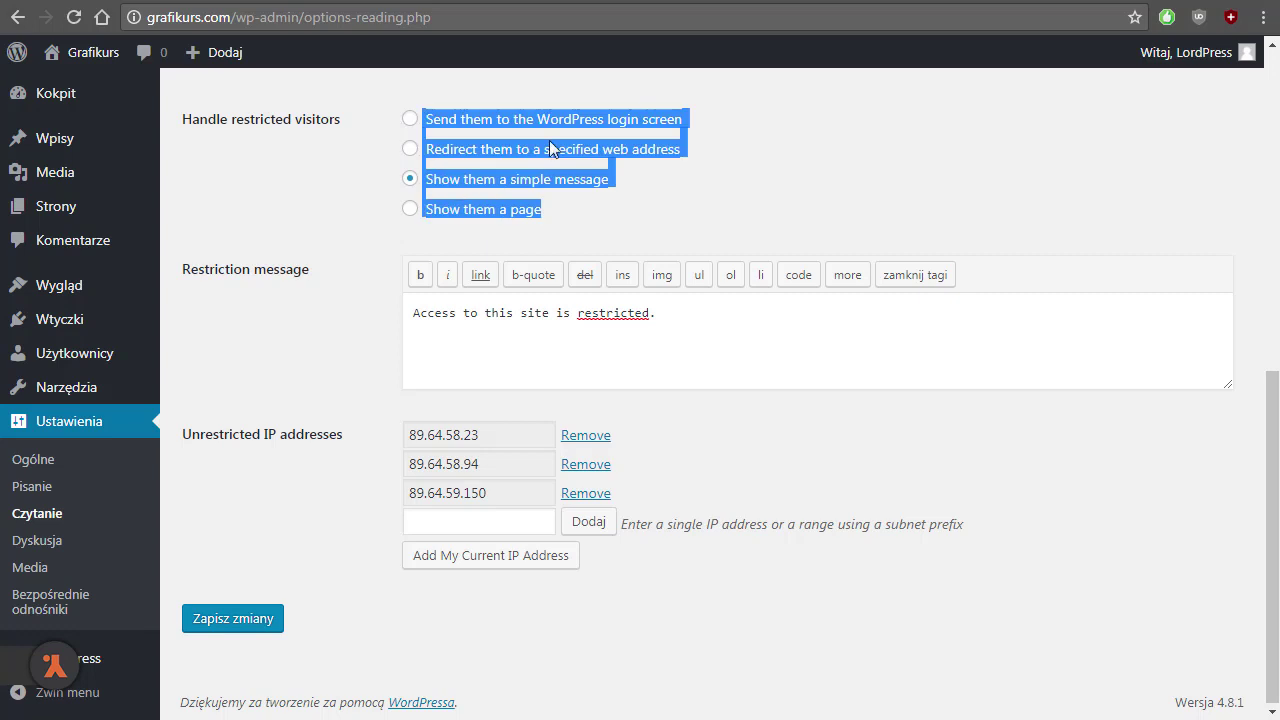
pyautogui.click(793, 207)
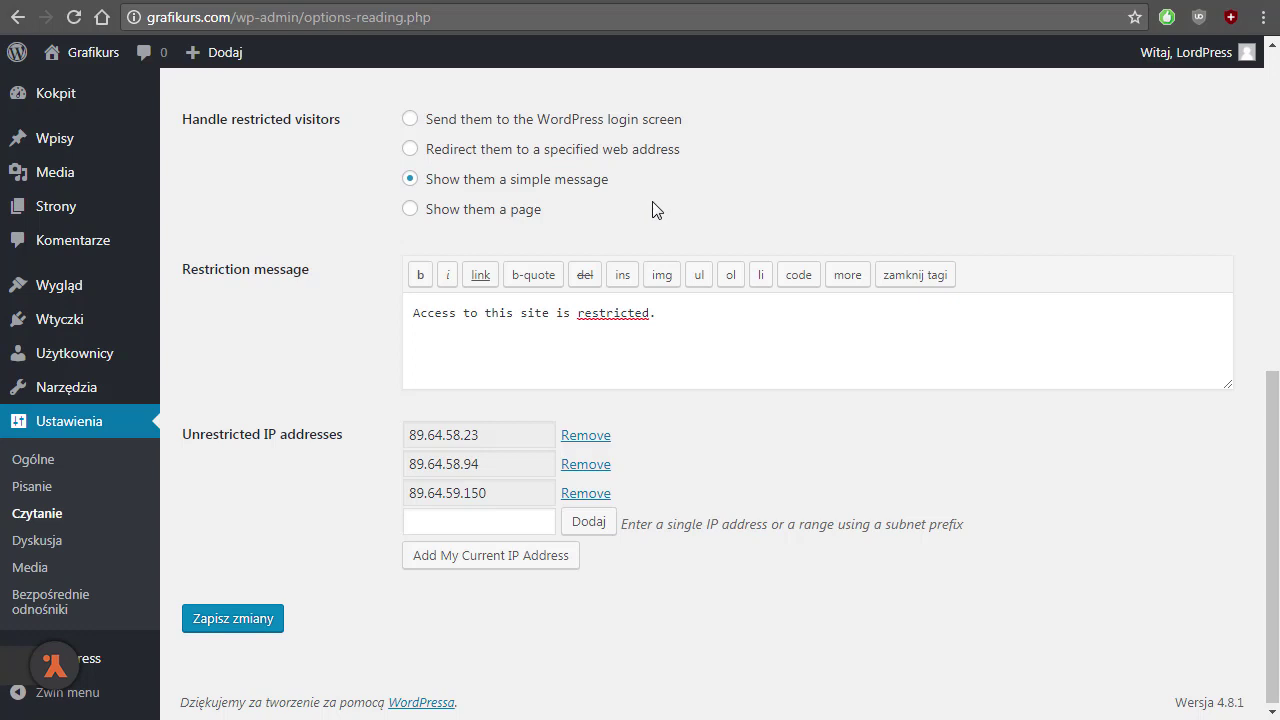
pyautogui.moveTo(722, 314); pyautogui.dragTo(320, 314)
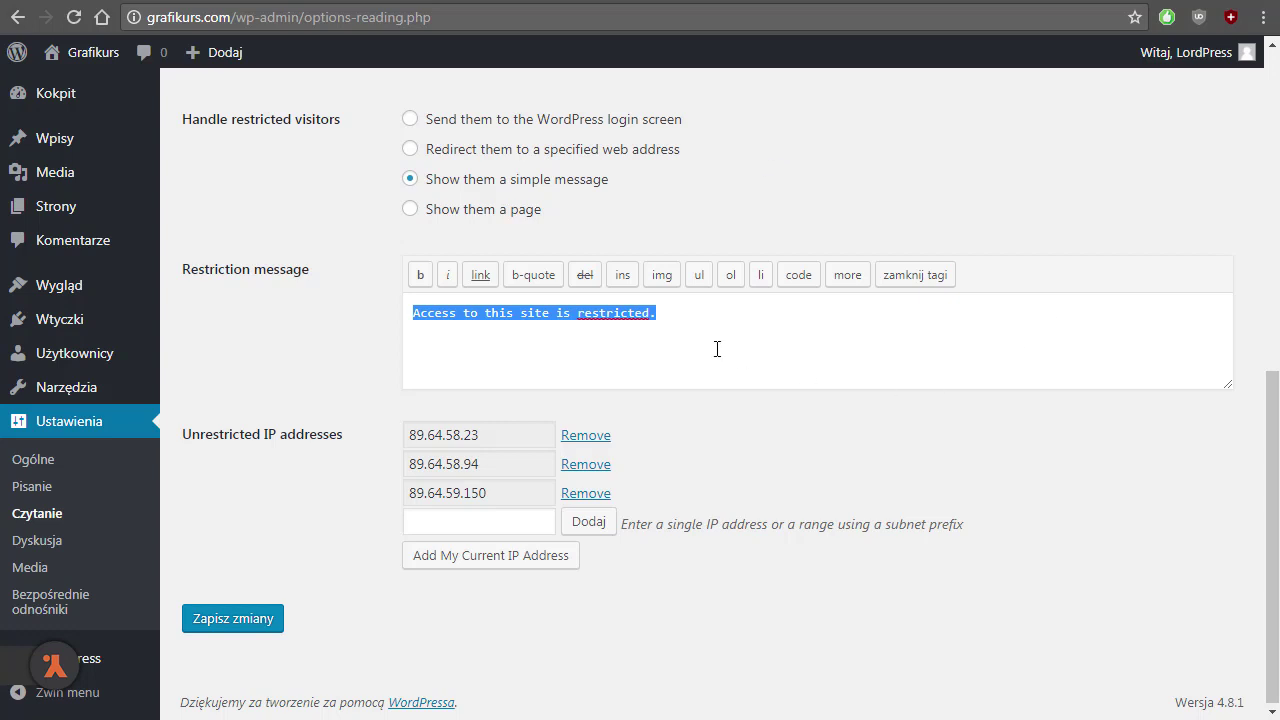
pyautogui.click(853, 188)
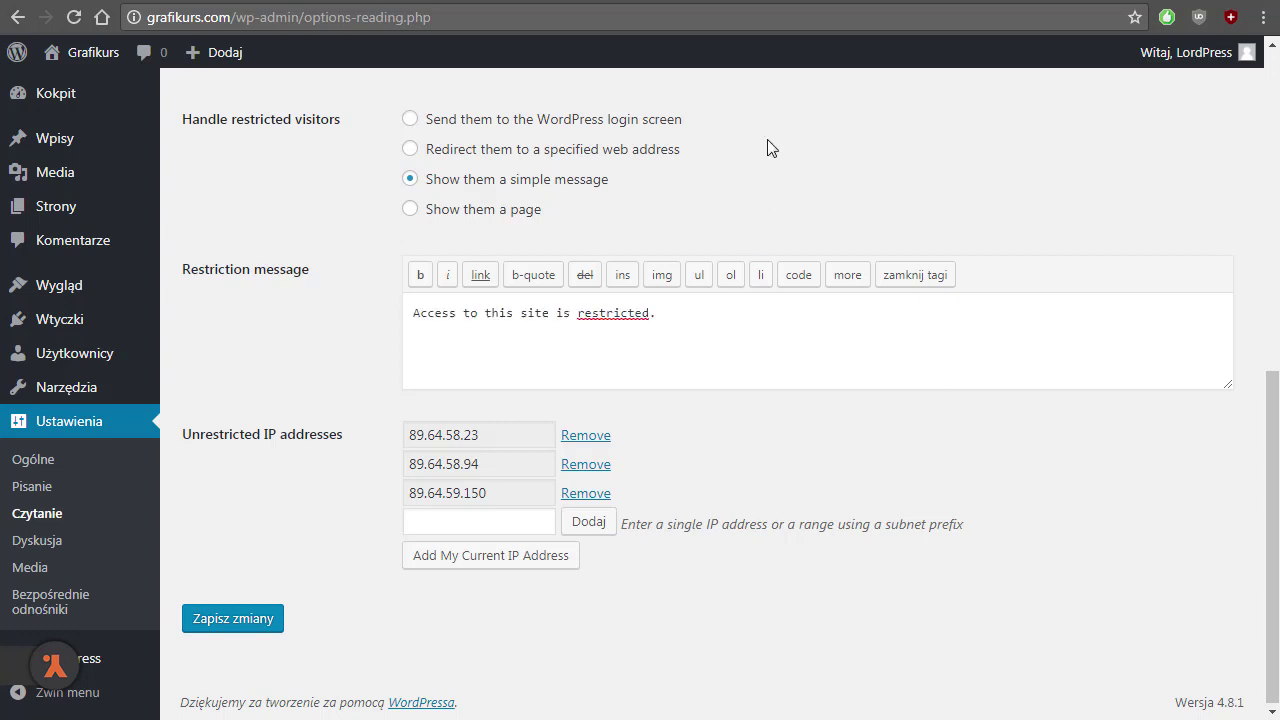
pyautogui.click(648, 121)
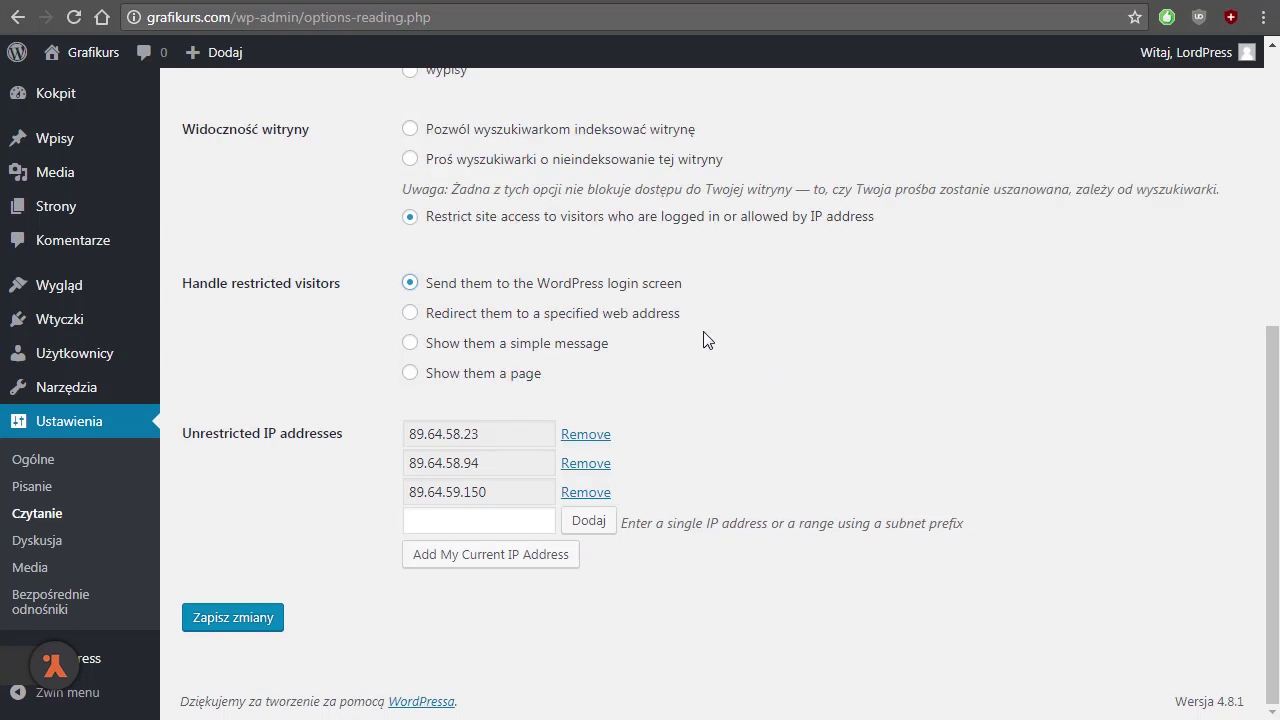
# After trying the redirect and page options, show restricted visitors 'Access to this site is restricted.'.
pyautogui.click(657, 315)
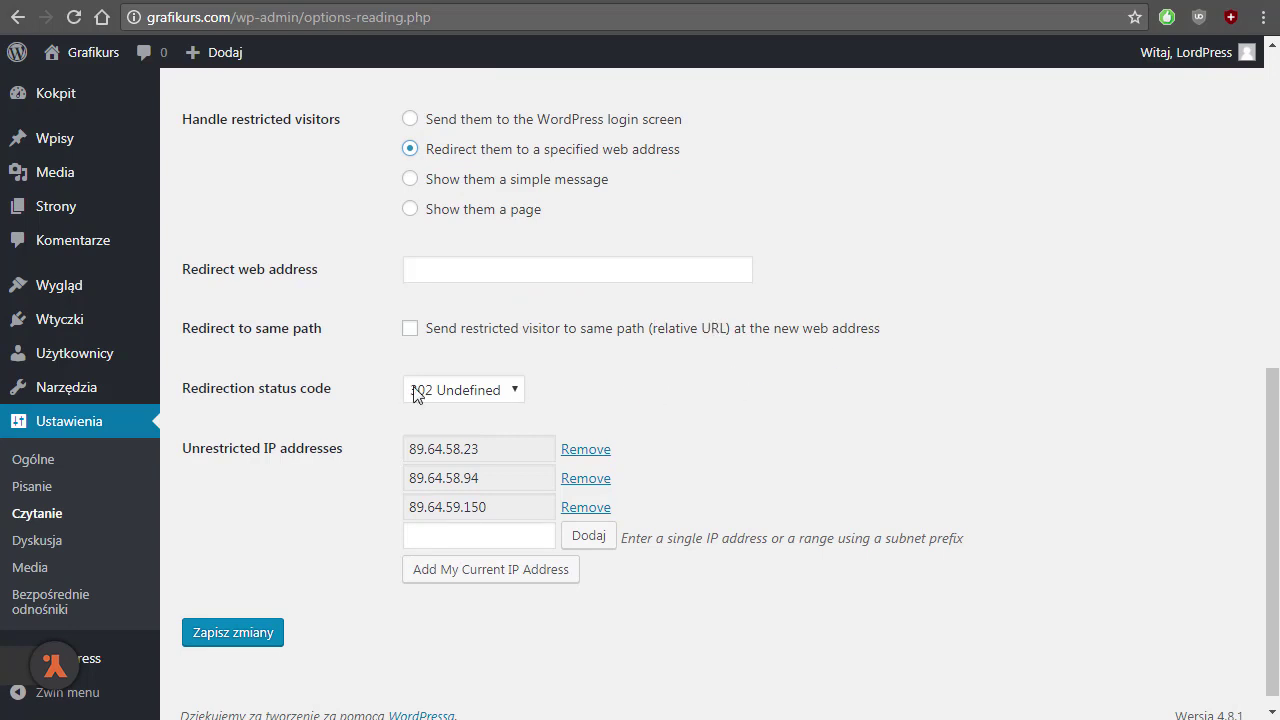
pyautogui.moveTo(48, 206)
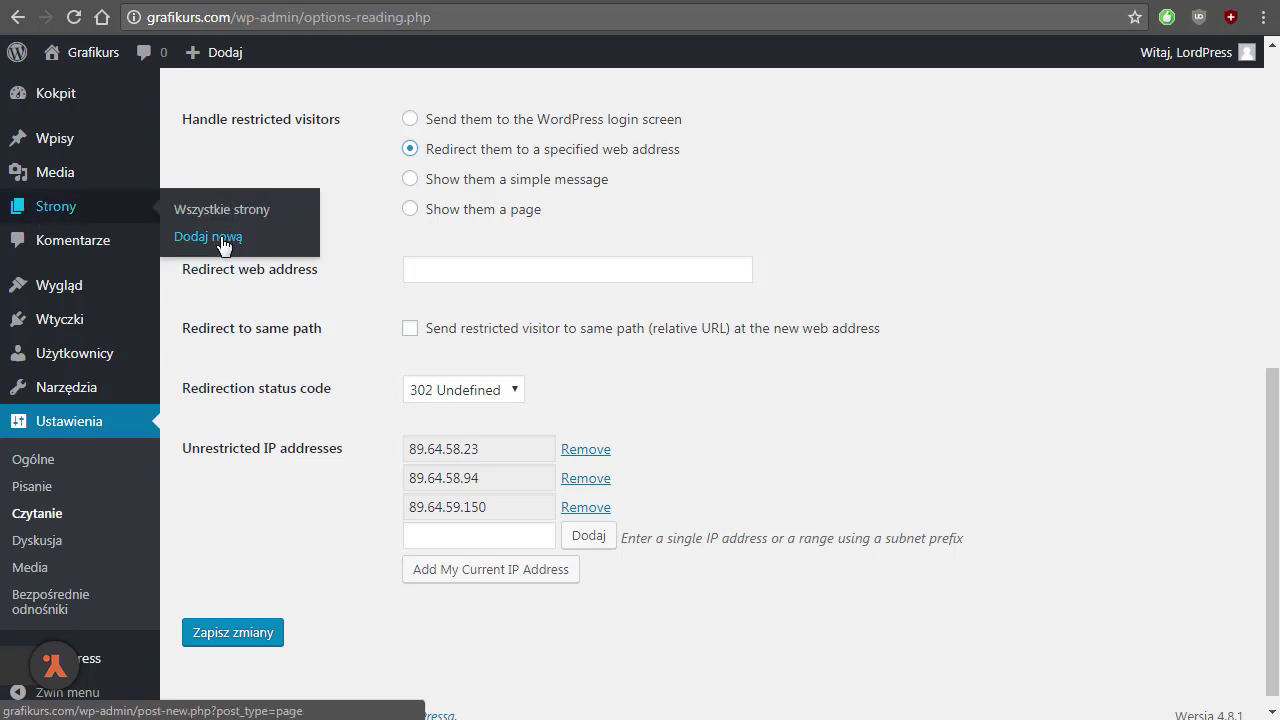
pyautogui.click(484, 211)
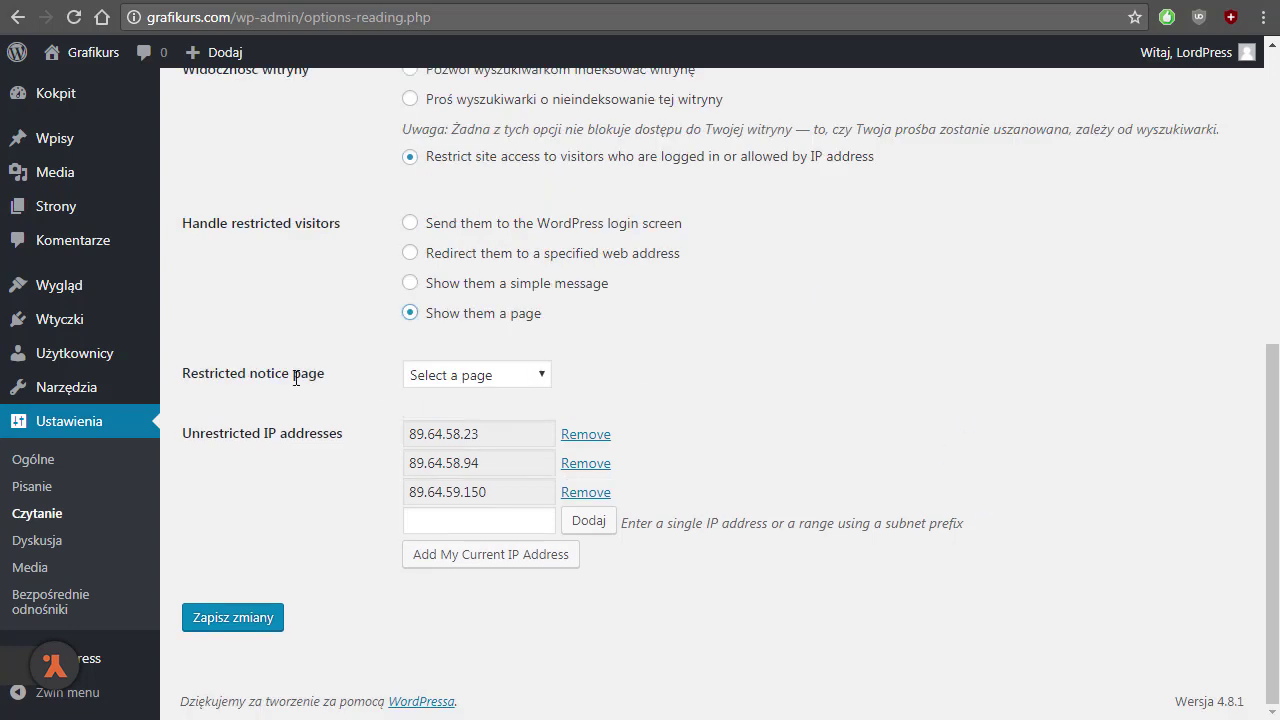
pyautogui.click(533, 375)
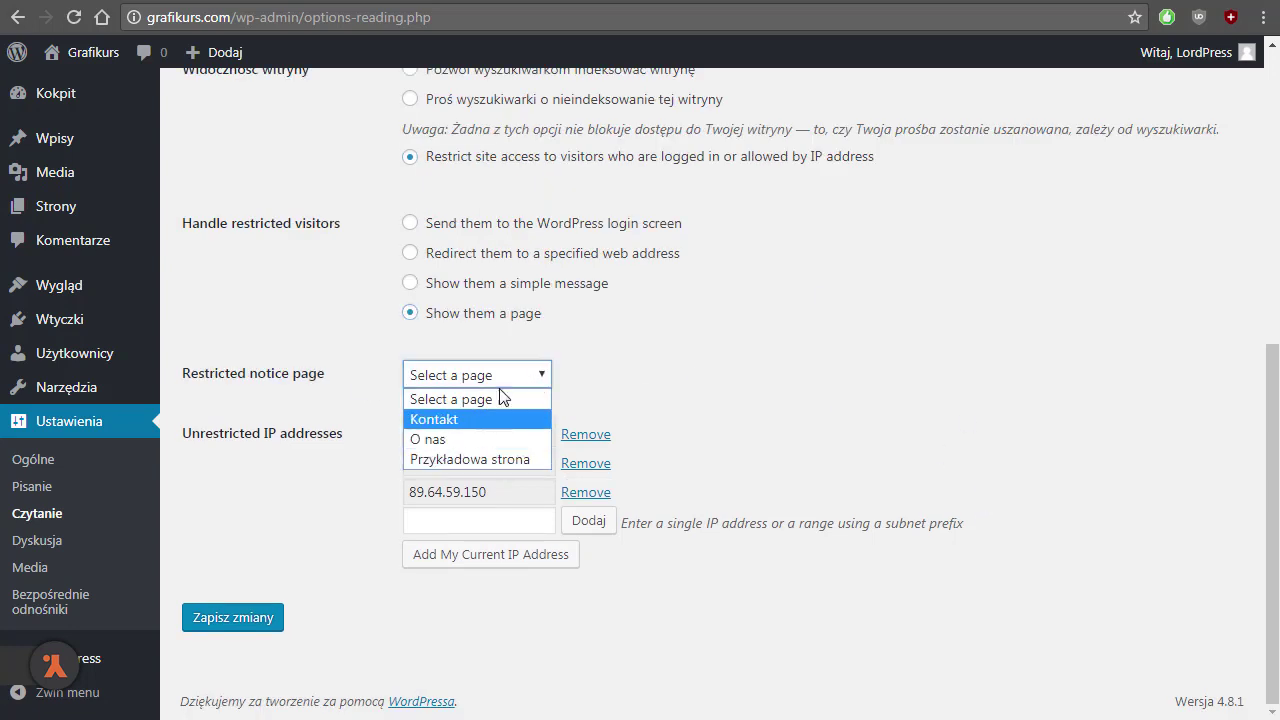
pyautogui.click(620, 300)
pyautogui.click(594, 289)
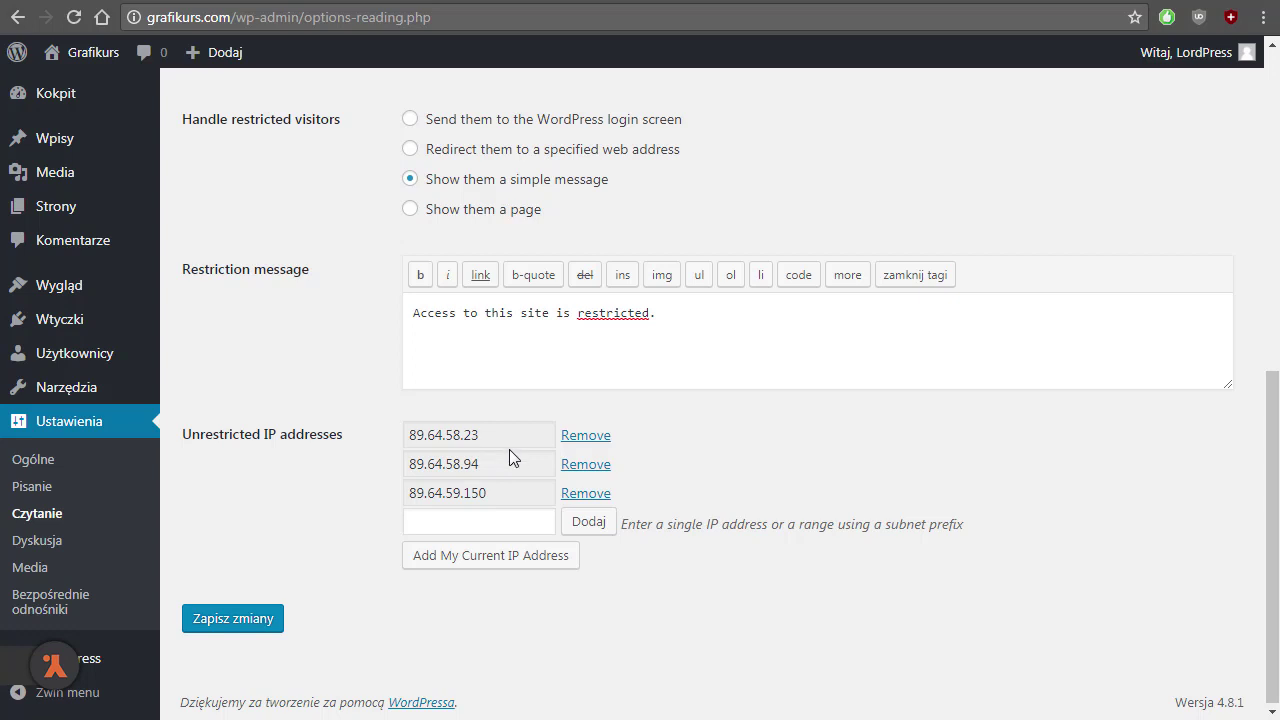
# Remove the three listed unrestricted IPs, add 89.64.59.150, then remove it again.
pyautogui.click(573, 447)
pyautogui.click(588, 464)
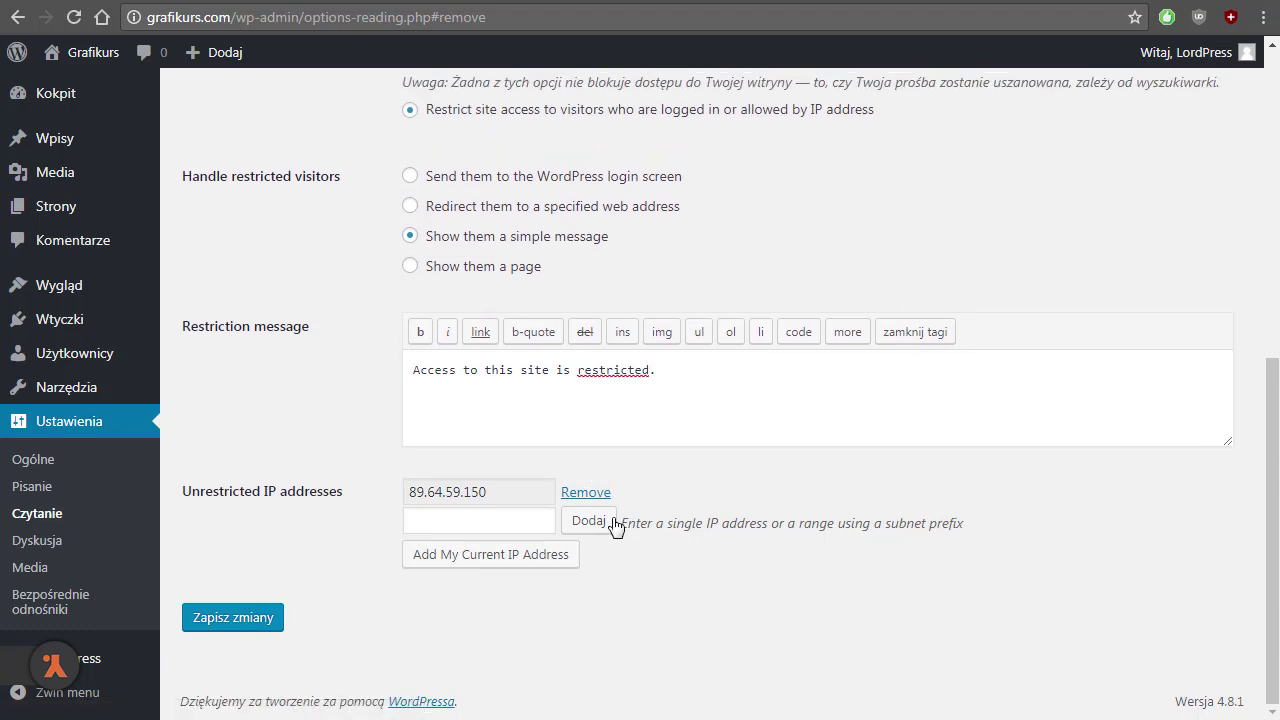
pyautogui.click(588, 493)
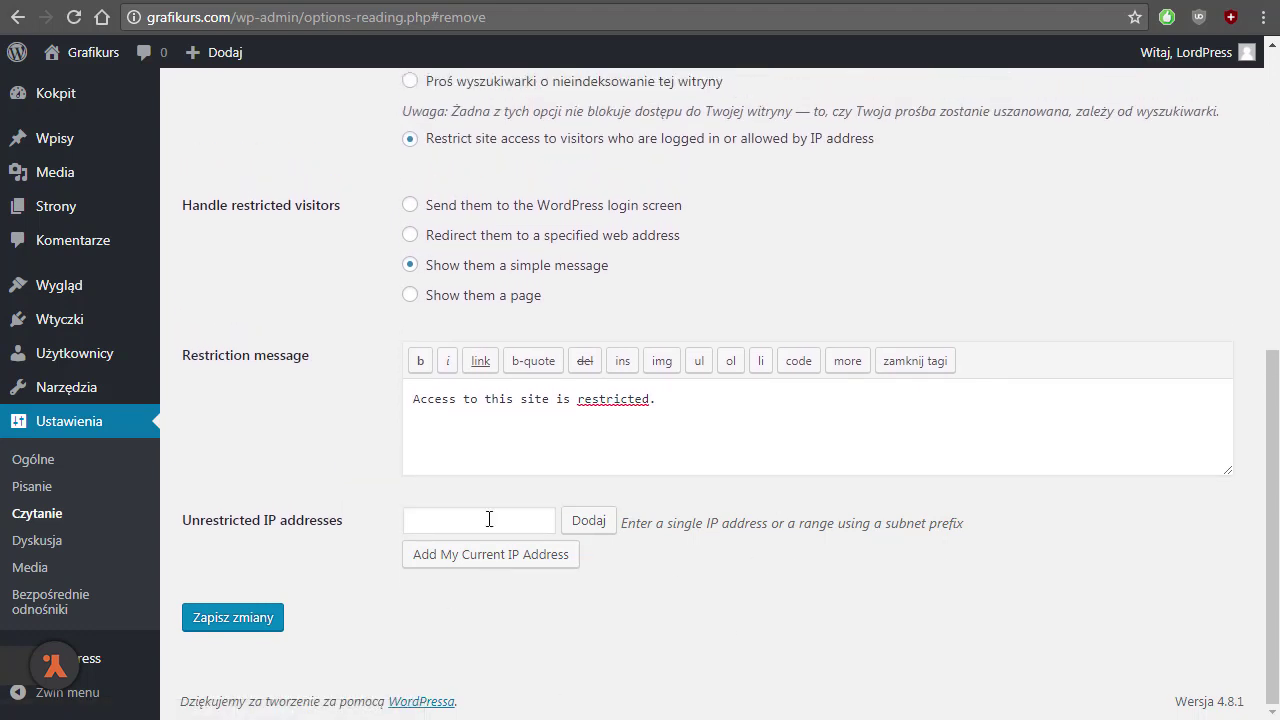
pyautogui.click(470, 521)
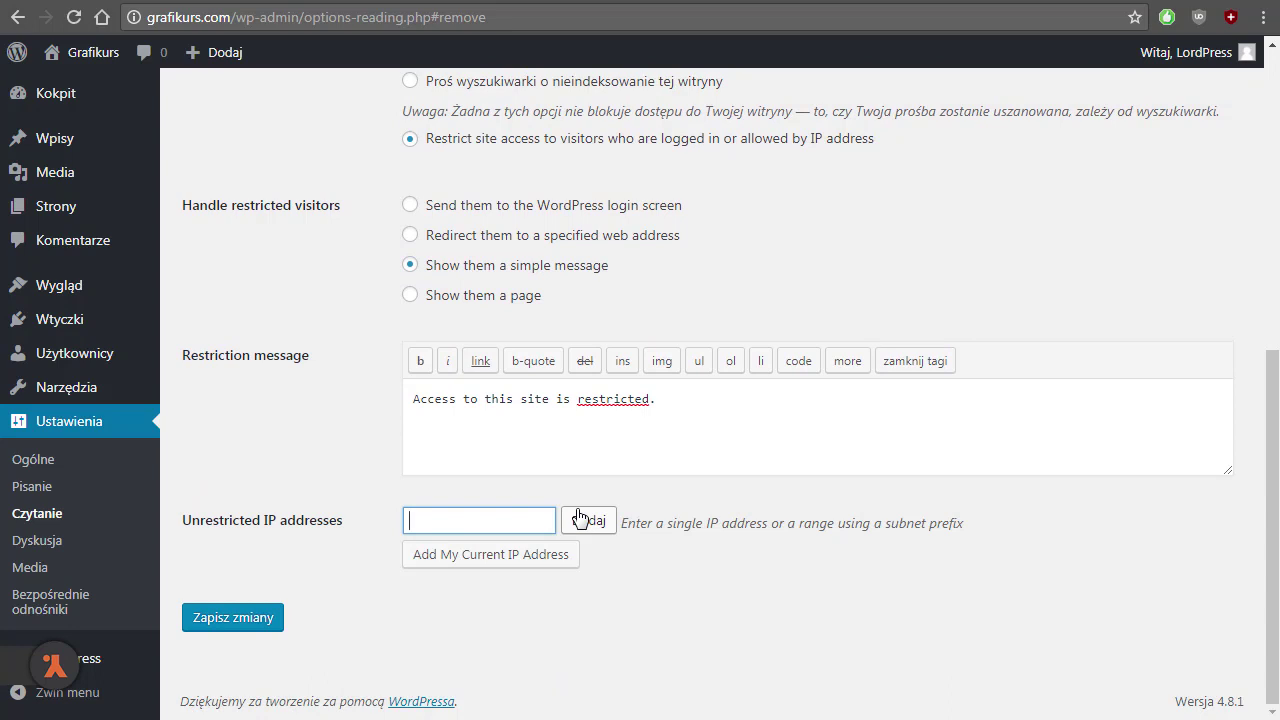
pyautogui.write('89.64.59.150')
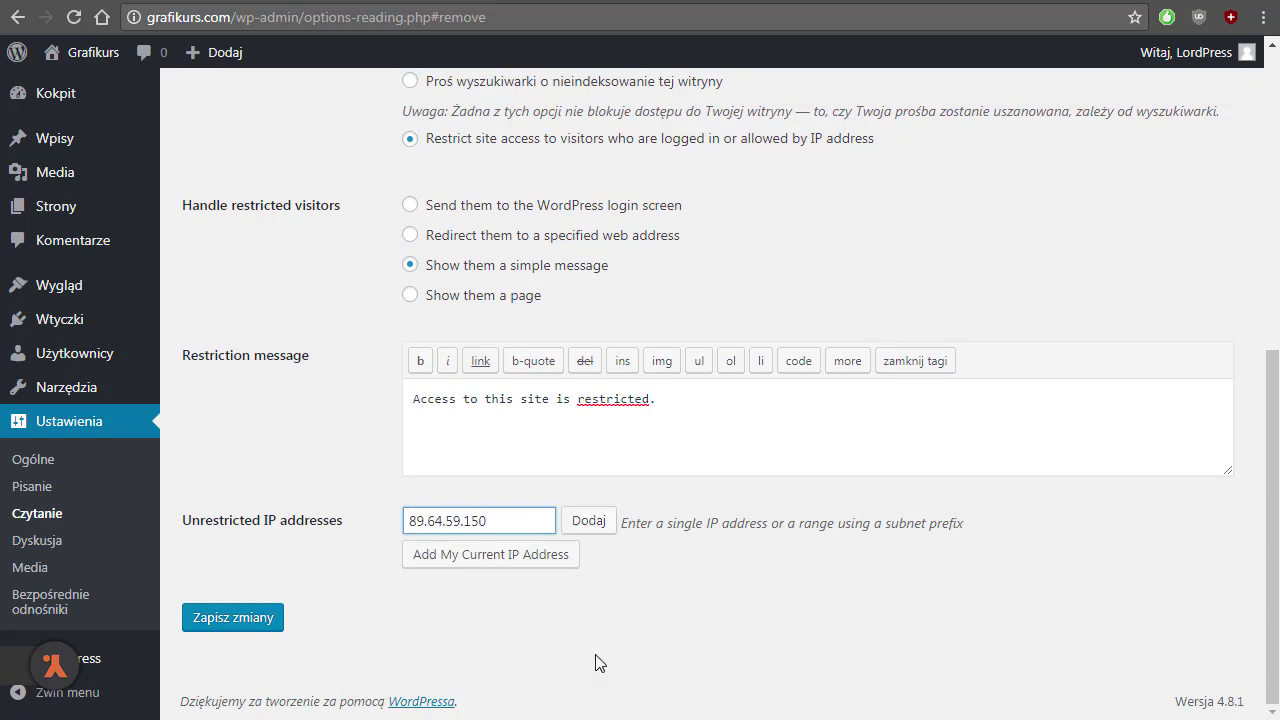
pyautogui.click(588, 521)
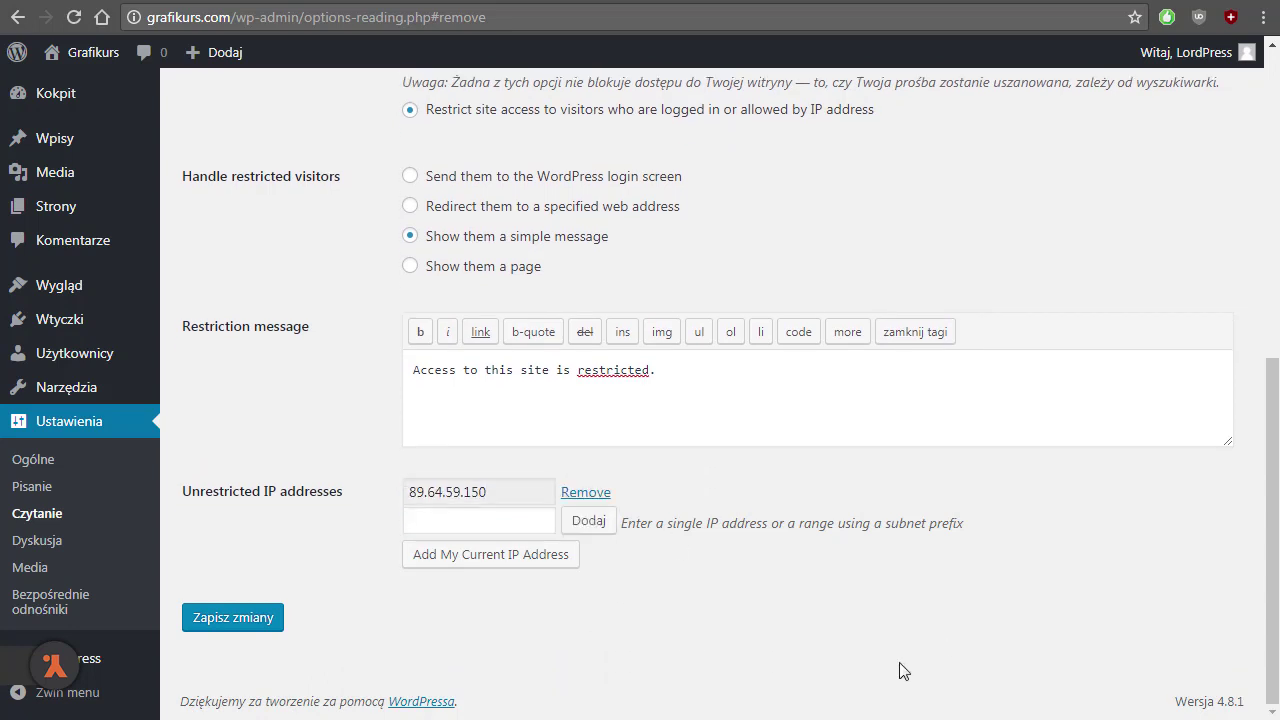
pyautogui.click(587, 494)
pyautogui.click(589, 494)
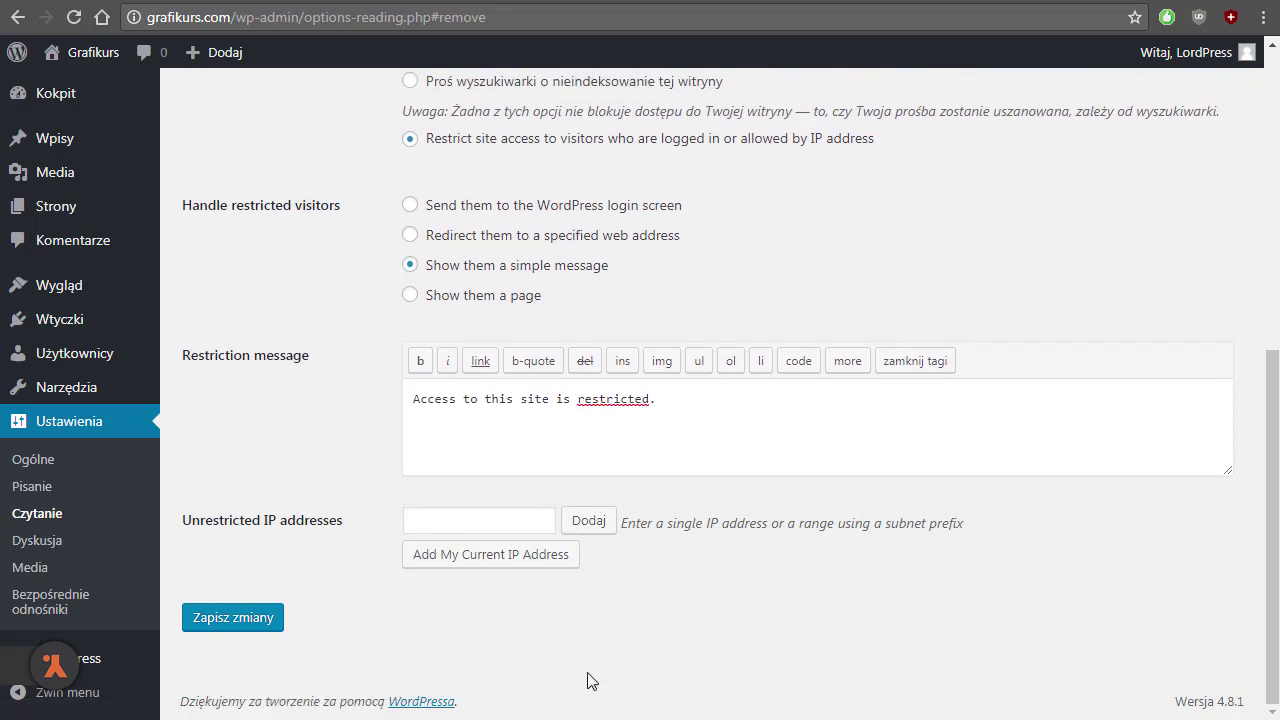
# Add the current computer's IP to the unrestricted addresses and save the settings.
pyautogui.click(548, 566)
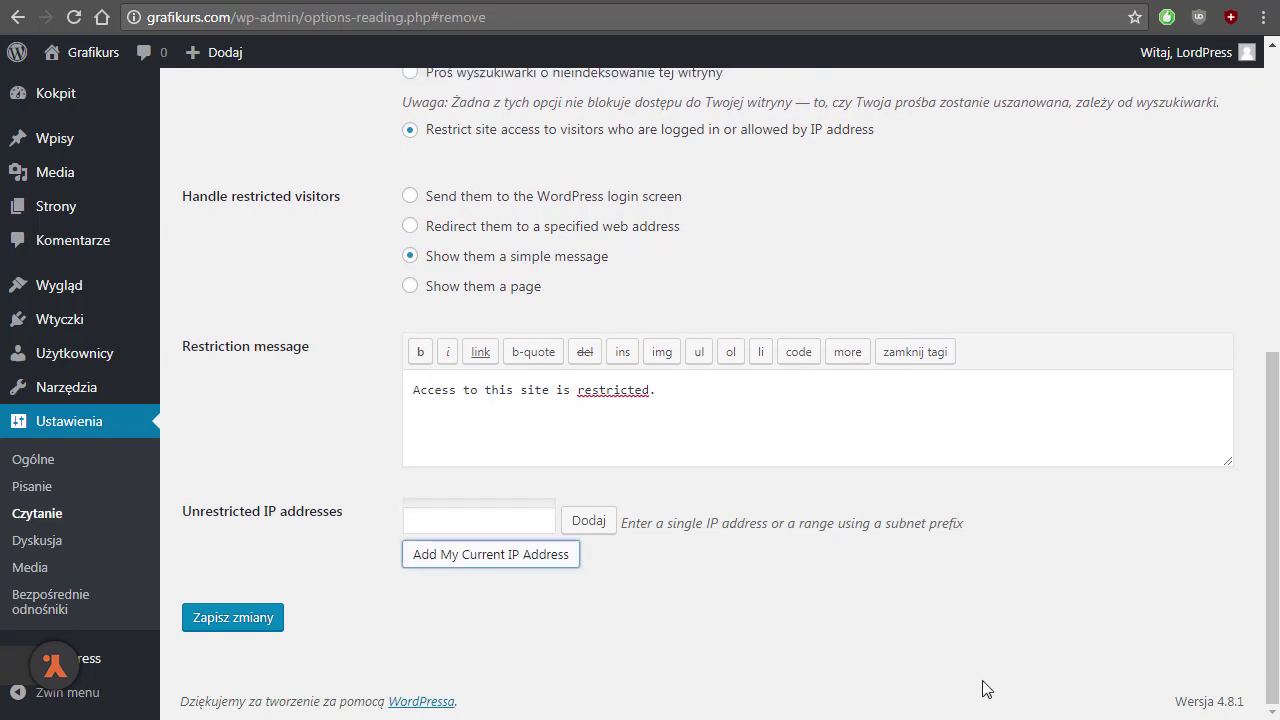
pyautogui.click(220, 618)
pyautogui.scroll(-2, 713, 657)
pyautogui.scroll(-5, 713, 657)
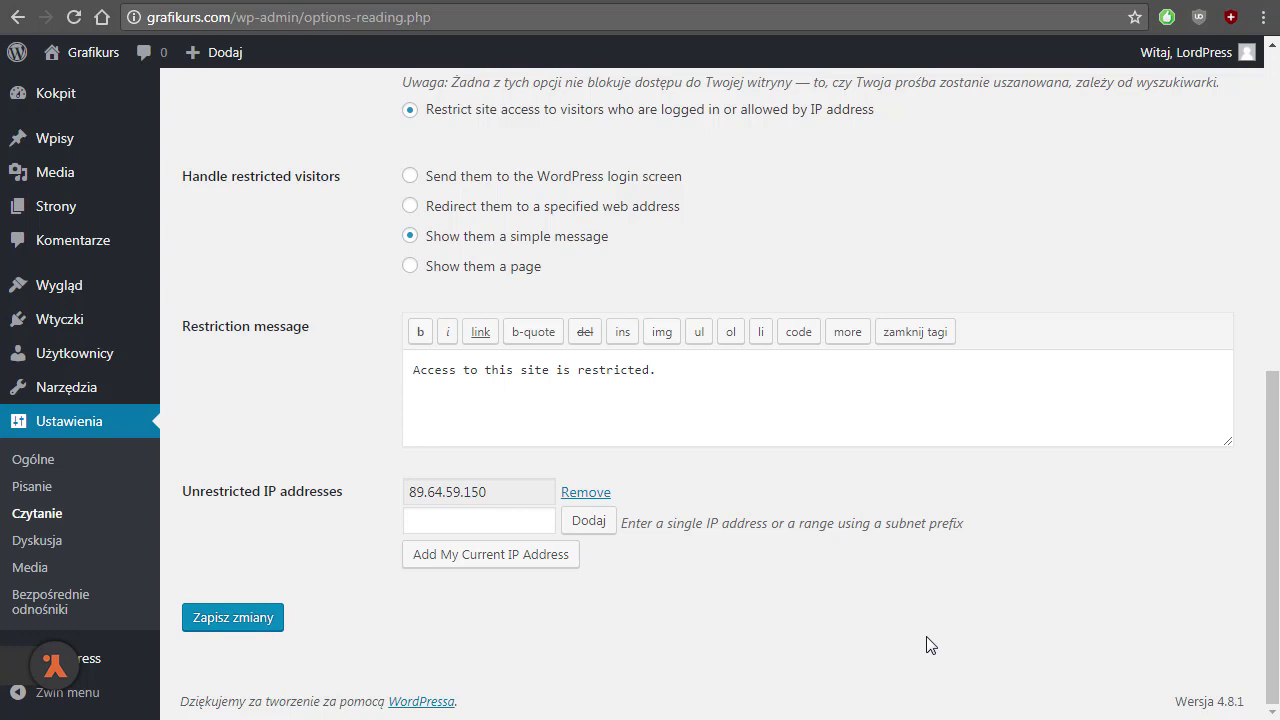
# Remove the allowed IP, save the Reading settings, and log out of the admin account.
pyautogui.click(587, 494)
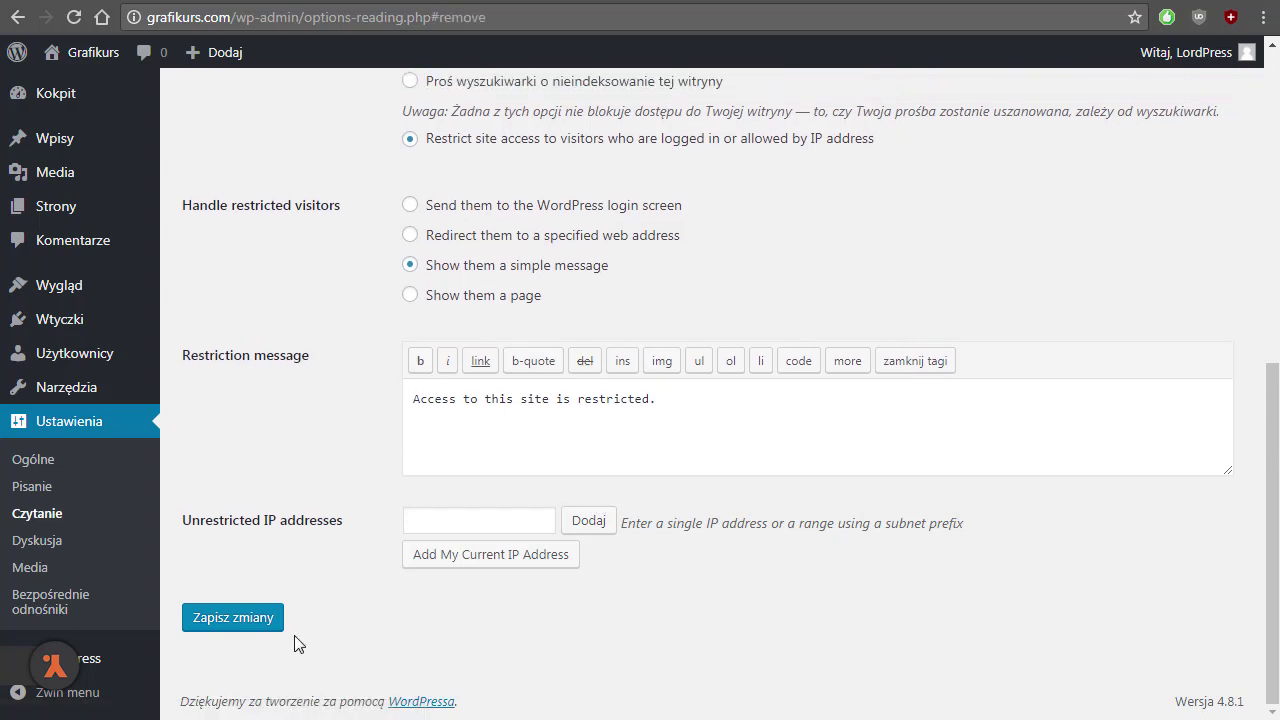
pyautogui.click(248, 630)
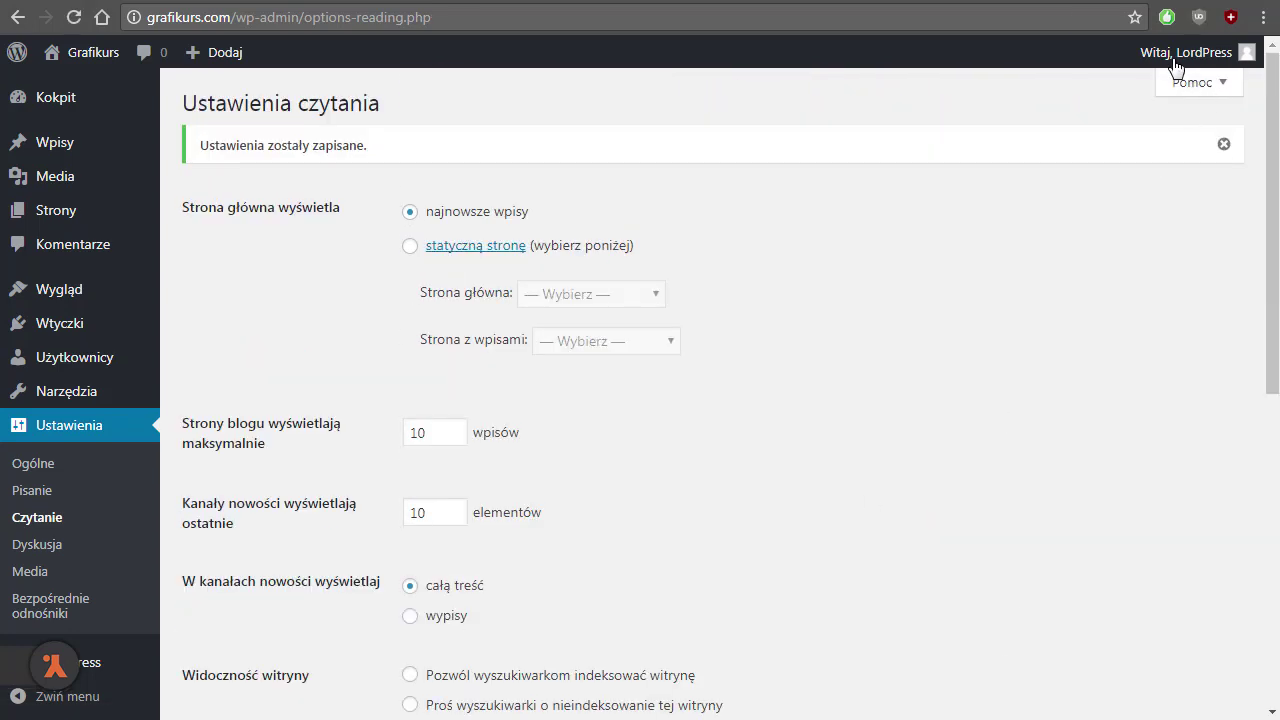
pyautogui.moveTo(1176, 52)
pyautogui.click(1125, 158)
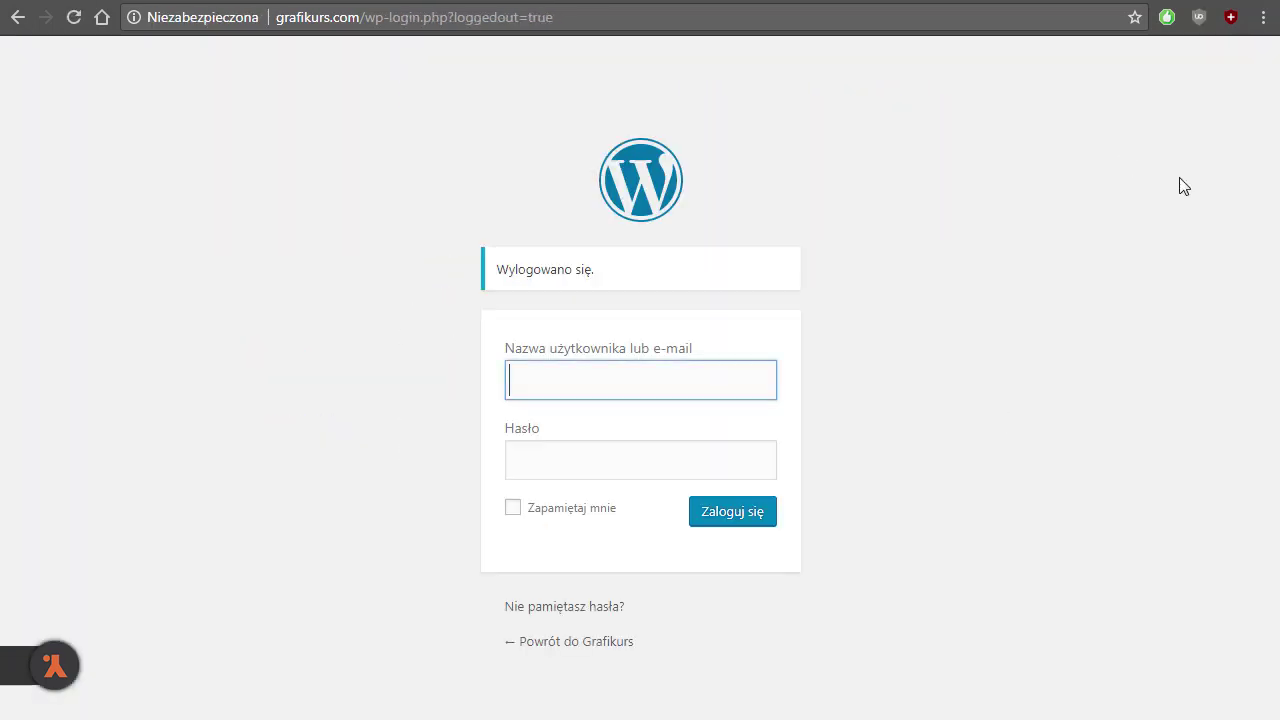
# Load the bare grafikurs.com front page showing the restriction message, then open grafikurs.com/wp-login.php.
pyautogui.click(380, 17)
pyautogui.moveTo(362, 17); pyautogui.dragTo(784, 57)
pyautogui.press('BackSpace')
pyautogui.press('Return')
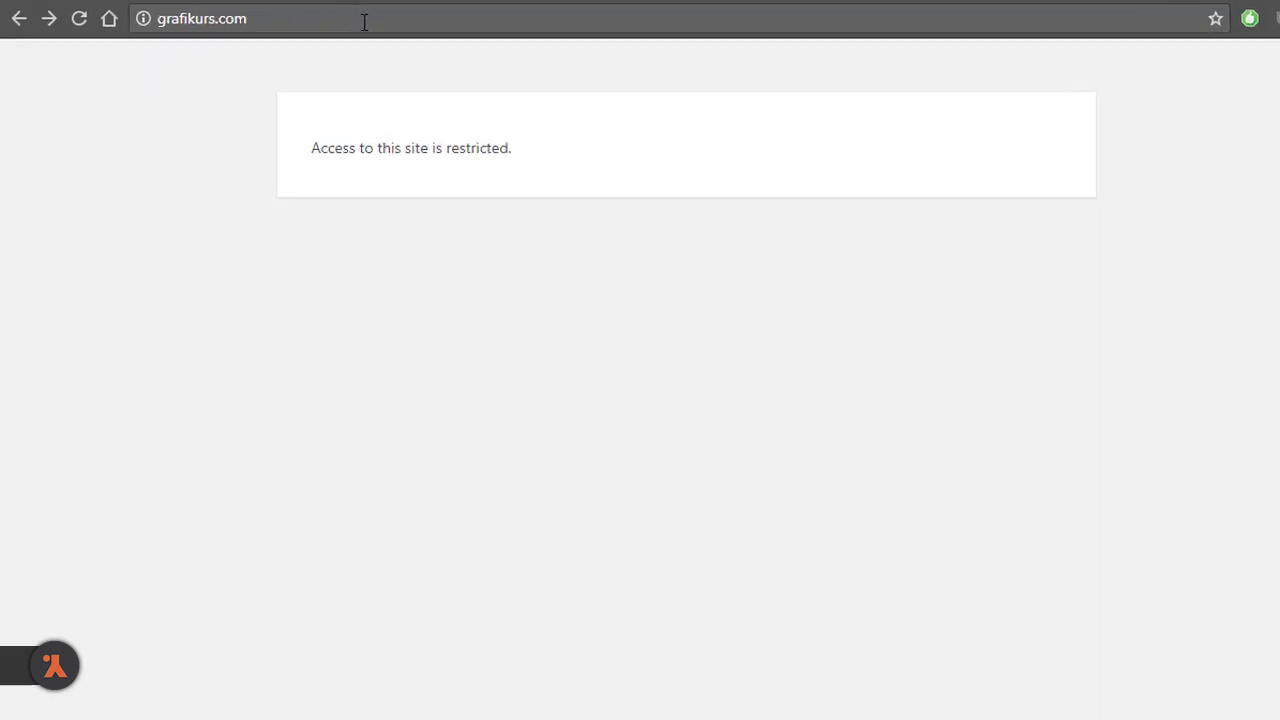
pyautogui.write('/wp')
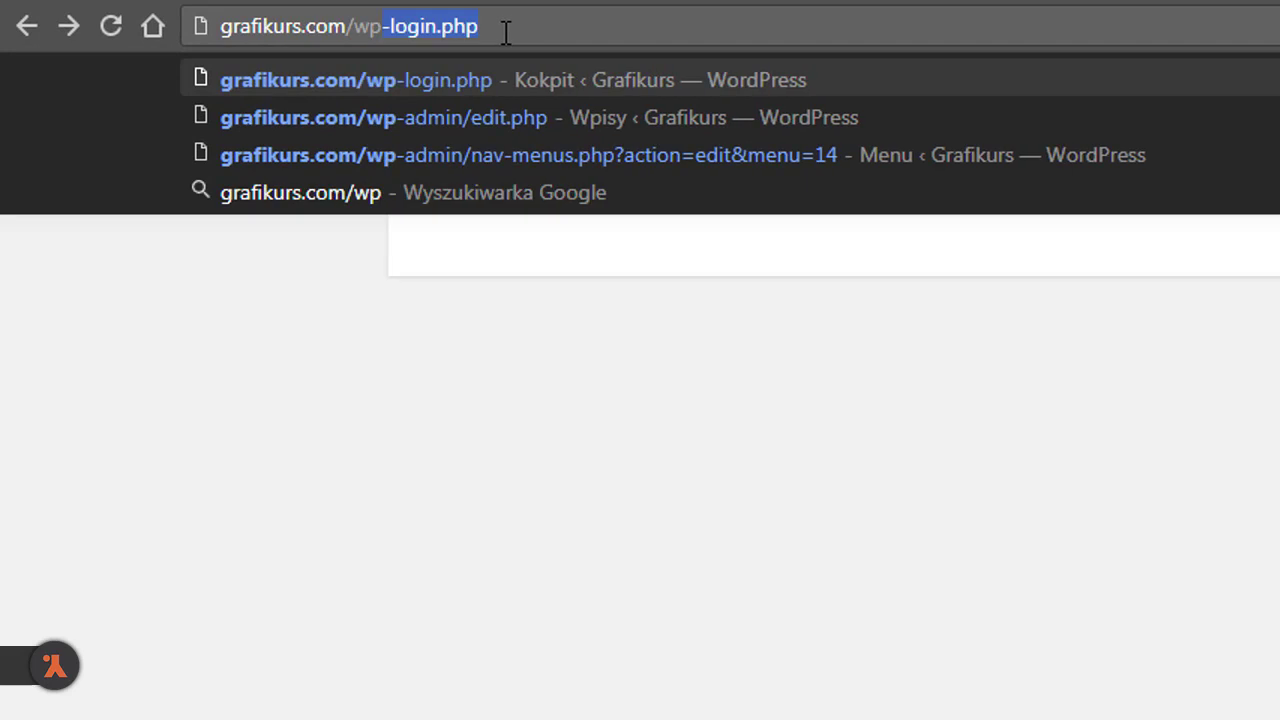
pyautogui.write('-login.')
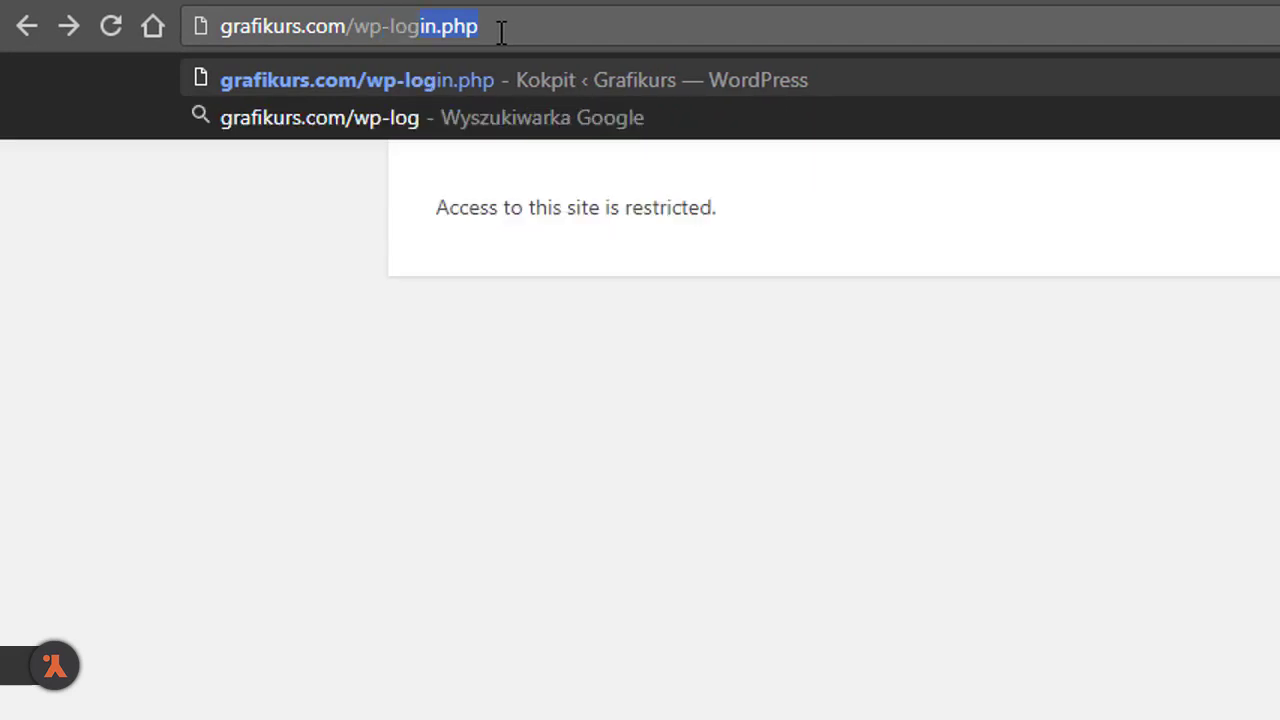
pyautogui.write('php')
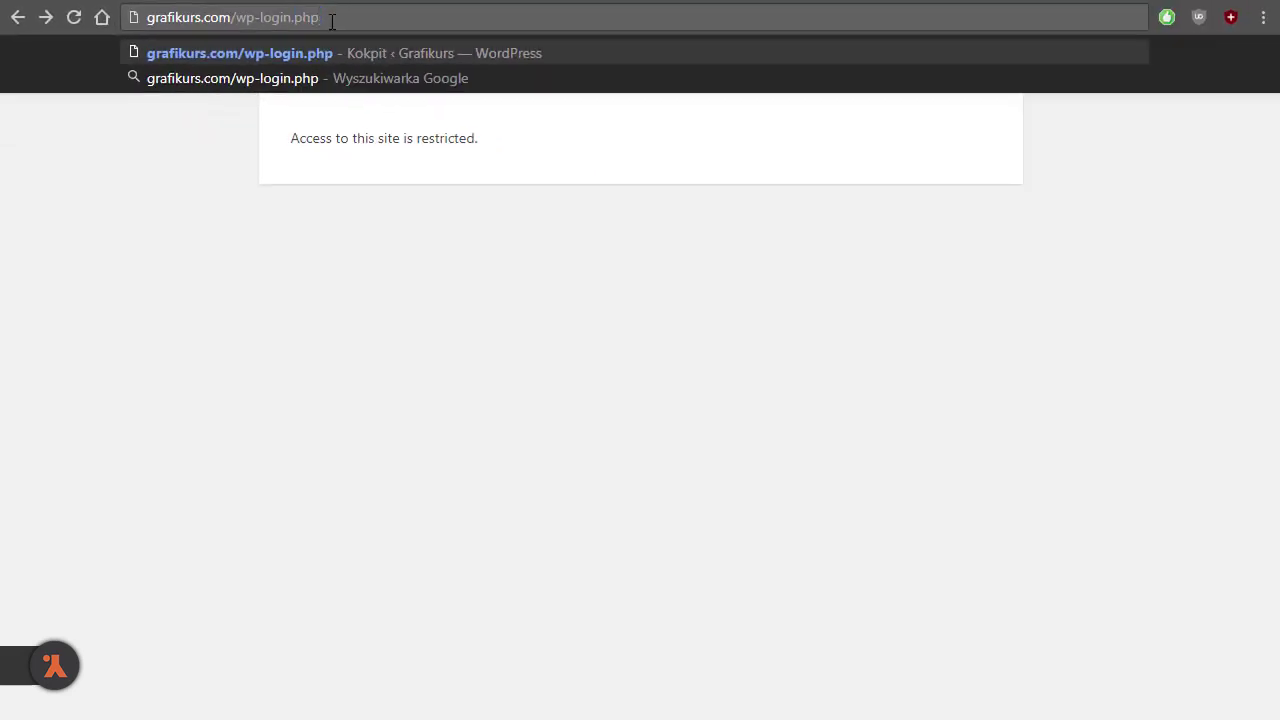
pyautogui.press('Return')
pyautogui.click(1016, 503)
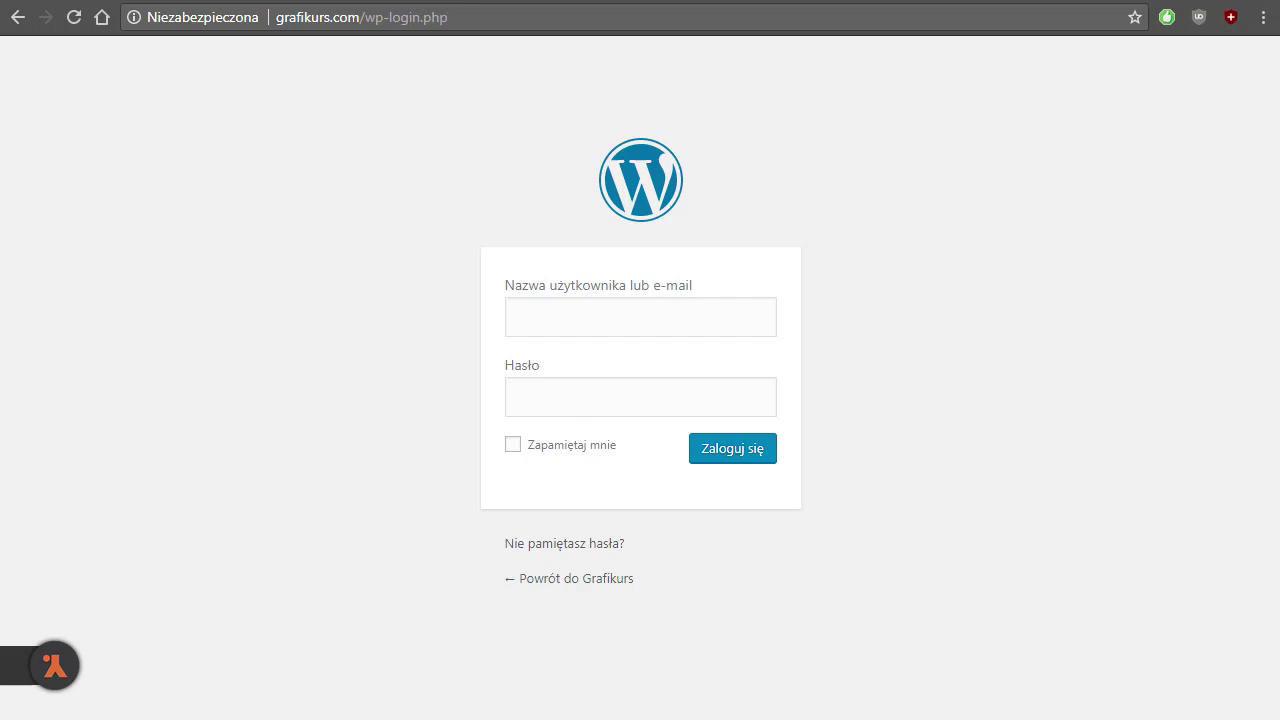
pyautogui.hotkey('alt', 'Tab')
# In FileZilla, browse into wp-content/plugins and start renaming the restricted-site-access folder.
pyautogui.doubleClick(730, 336)
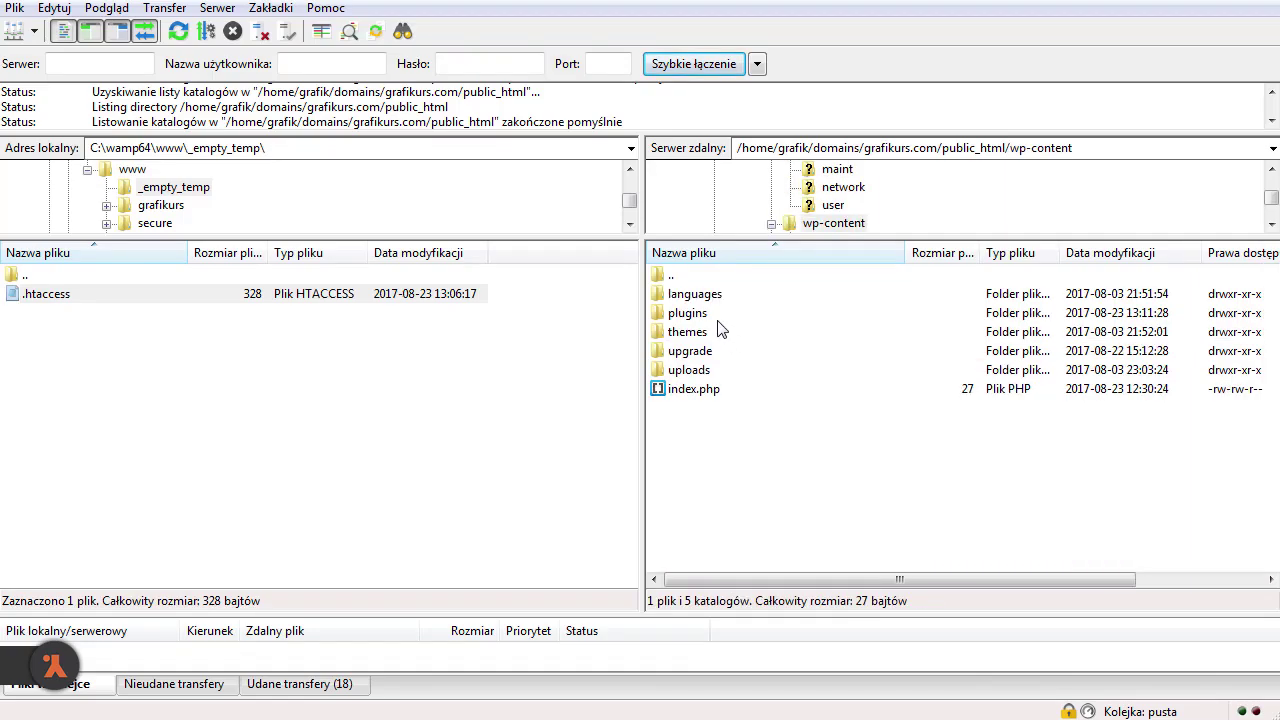
pyautogui.doubleClick(702, 313)
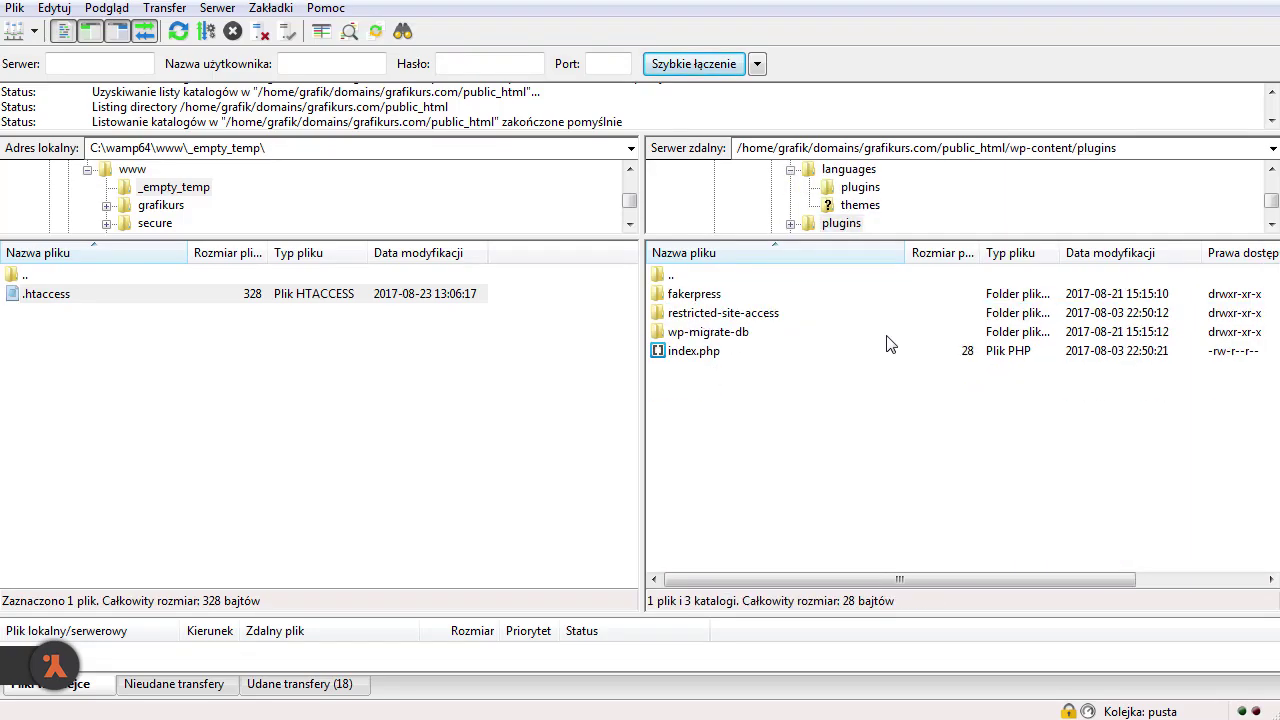
pyautogui.rightClick(752, 318)
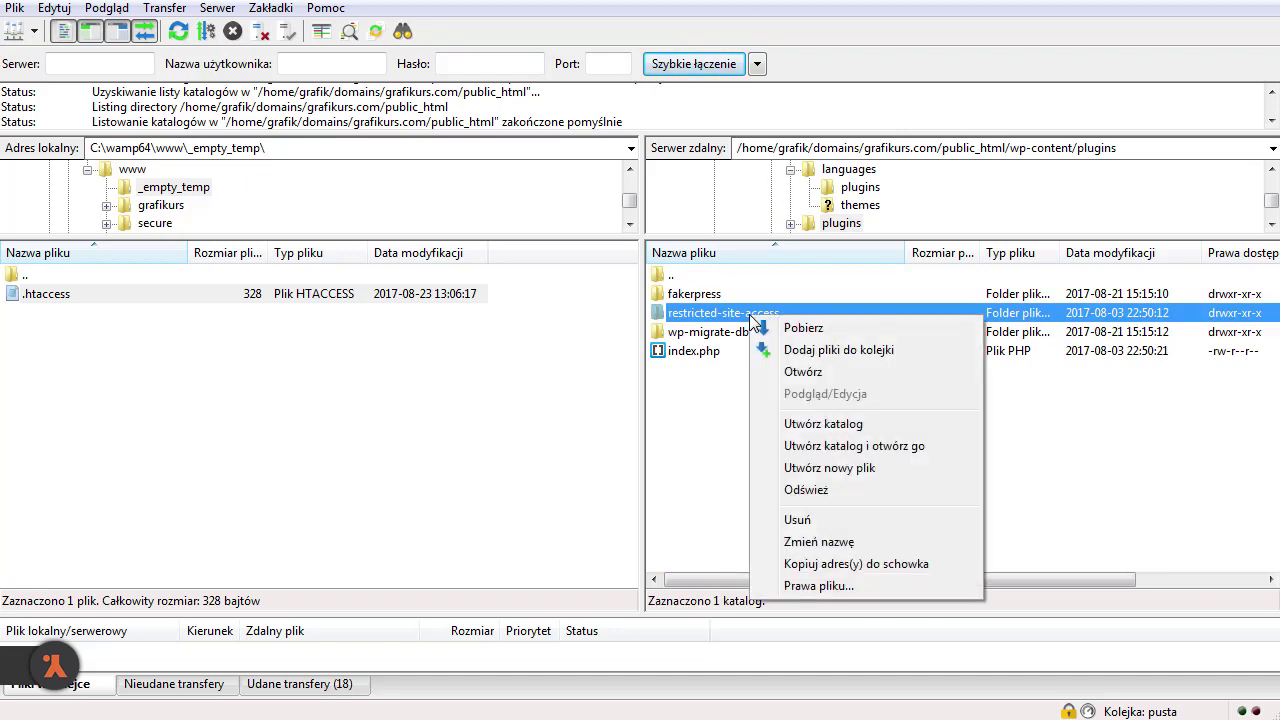
pyautogui.click(869, 542)
pyautogui.click(787, 316)
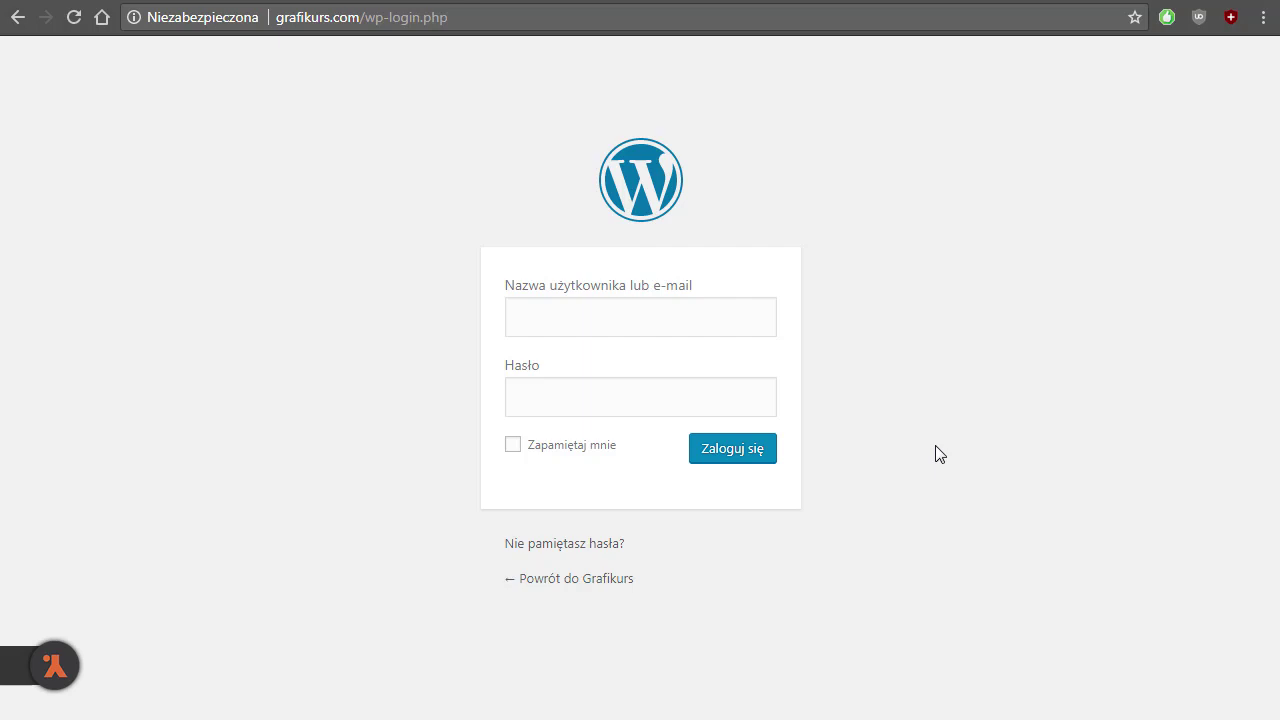
# Sign in with the saved admin username and the account password.
pyautogui.click(565, 323)
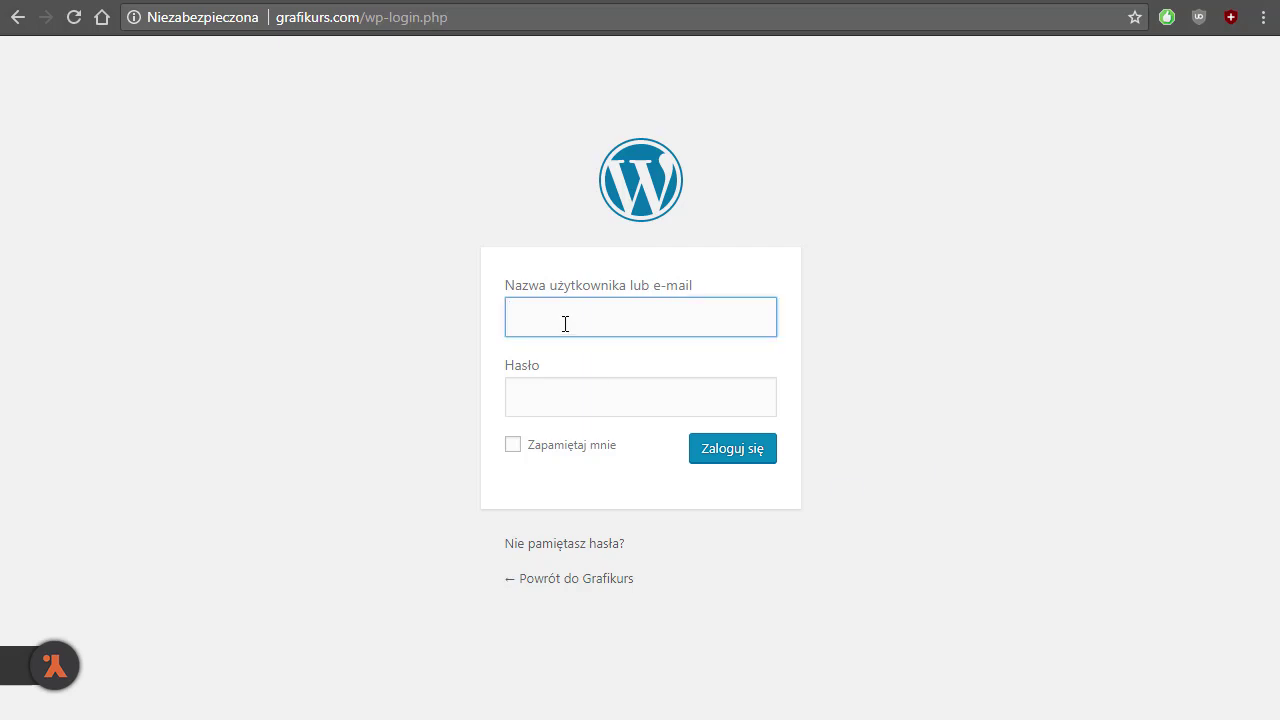
pyautogui.write('LordPress')
pyautogui.click(566, 352)
pyautogui.click(574, 408)
pyautogui.hotkey('ctrl', 'v')
pyautogui.click(734, 452)
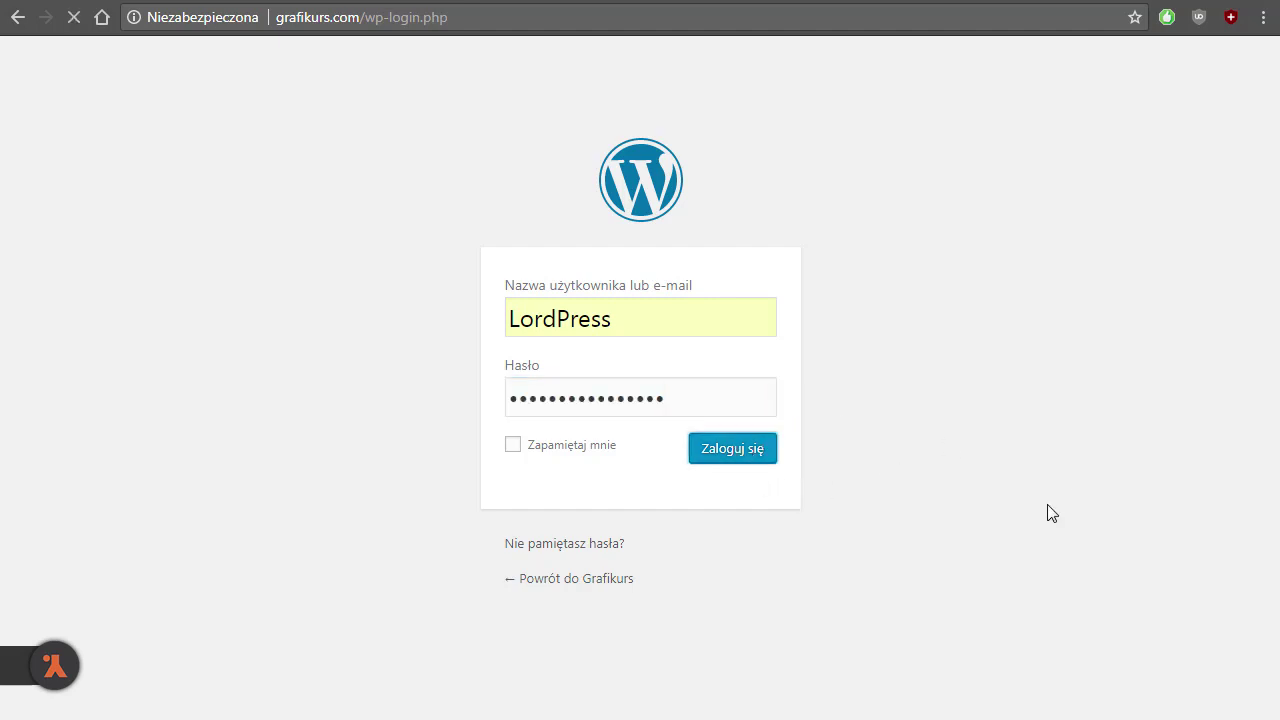
pyautogui.moveTo(62, 497)
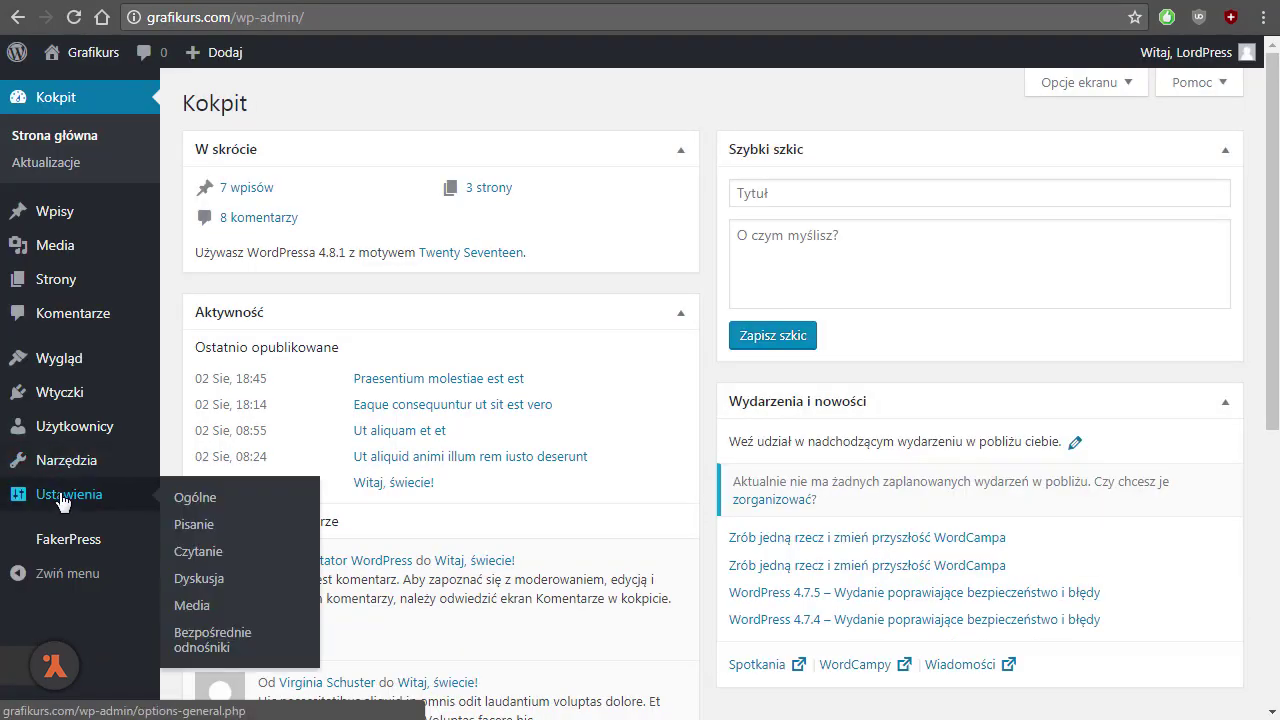
pyautogui.click(206, 559)
pyautogui.scroll(-6, 842, 458)
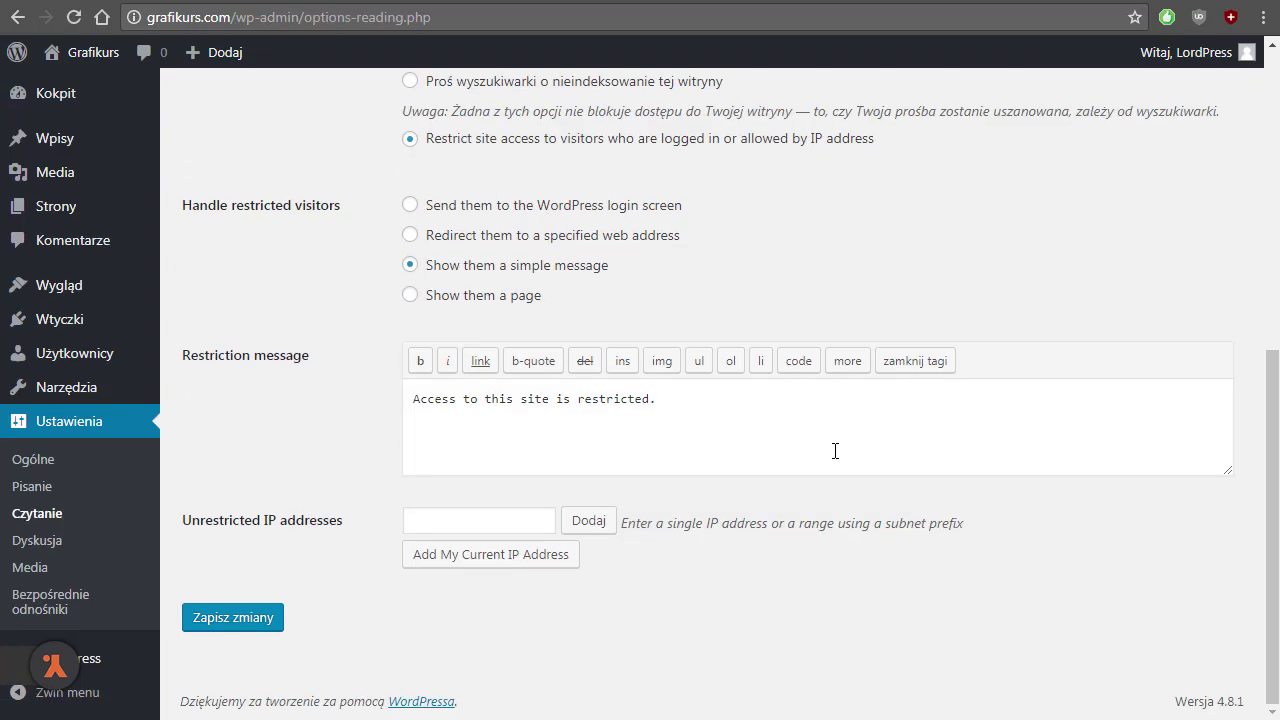
pyautogui.click(490, 556)
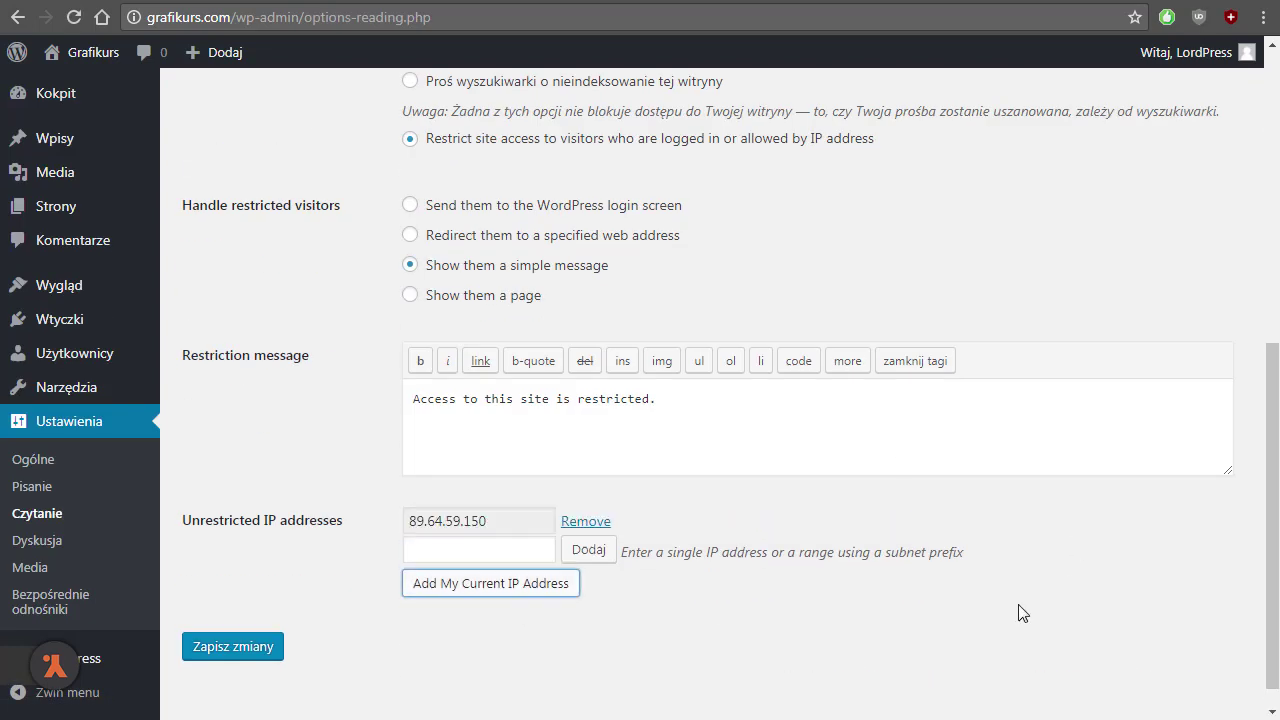
pyautogui.click(228, 648)
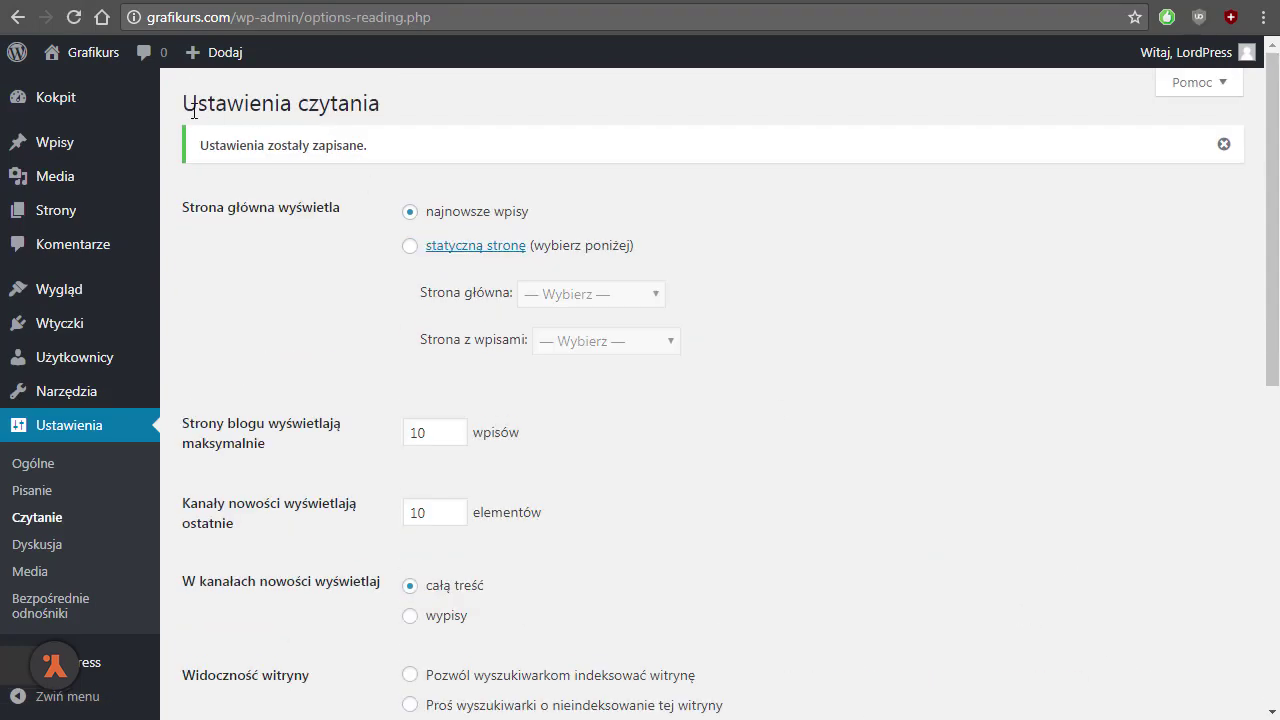
# View the site's front page to confirm it loads normally, then close it.
pyautogui.click(90, 53)
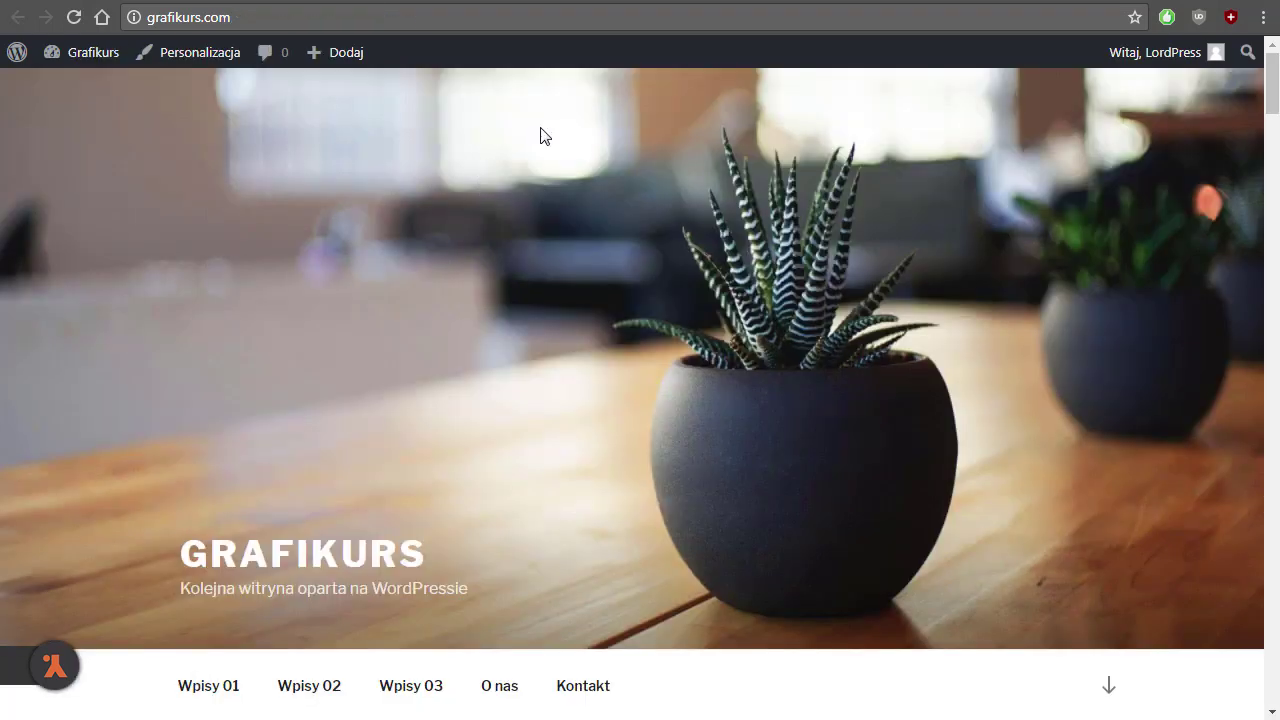
pyautogui.hotkey('ctrl', 'w')
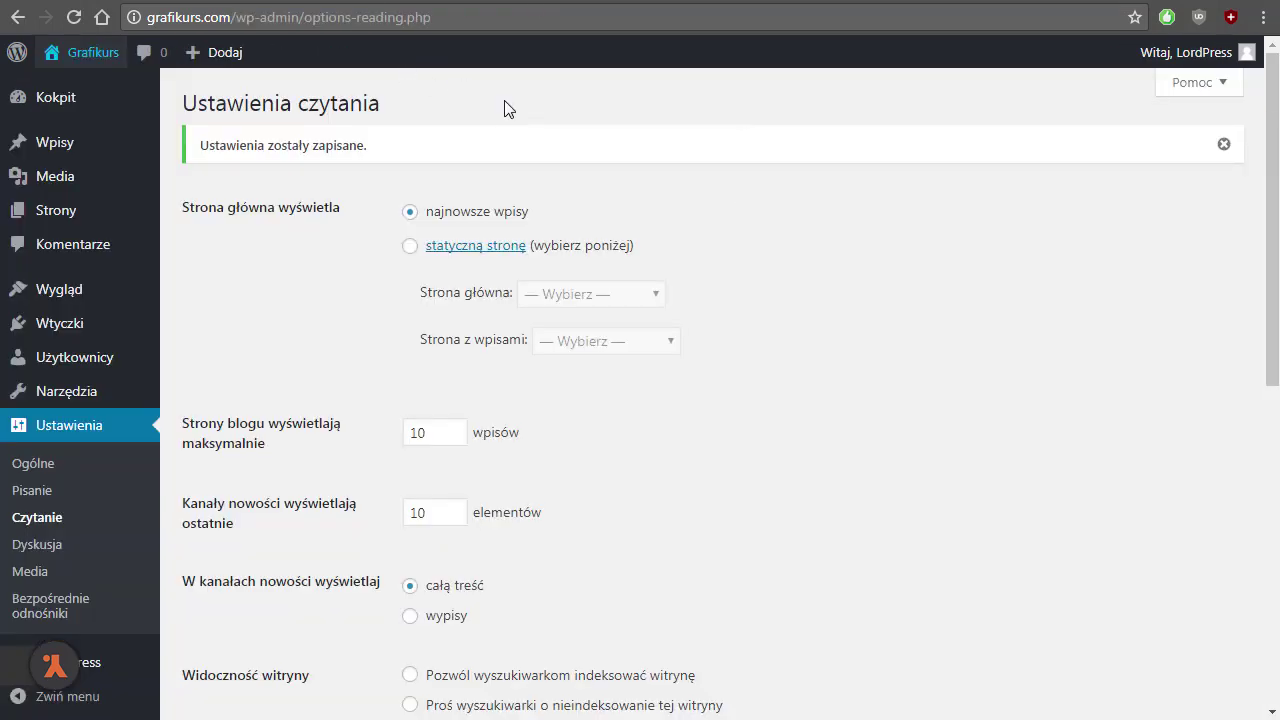
pyautogui.click(665, 718)
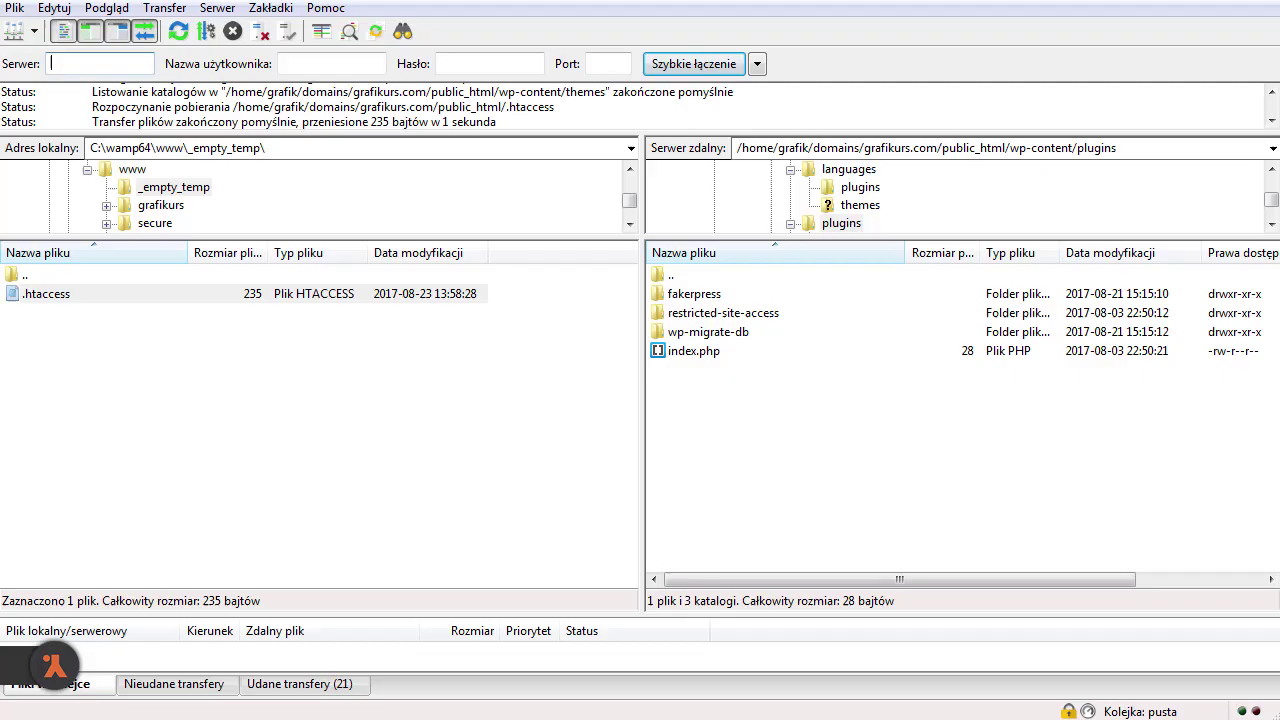
# Download public_html's .htaccess into C:\wamp64\www\_empty_temp, overwriting the local copy.
pyautogui.doubleClick(672, 277)
pyautogui.doubleClick(671, 277)
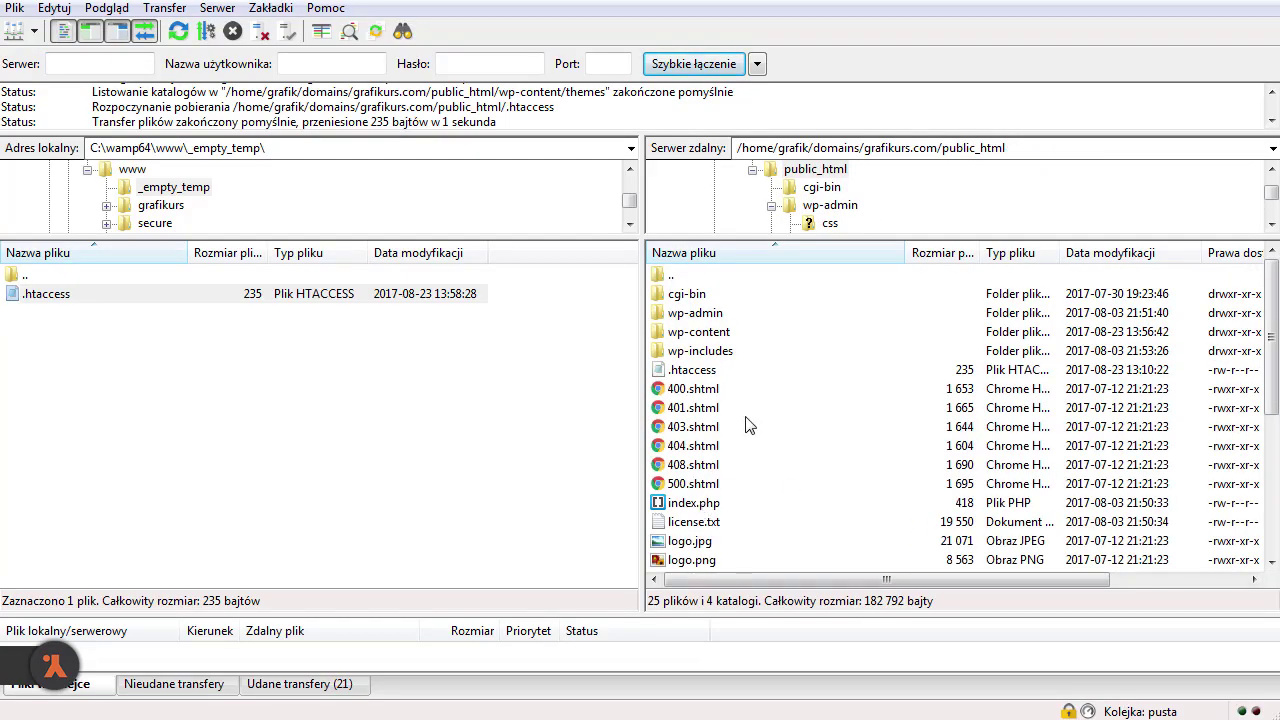
pyautogui.moveTo(700, 370); pyautogui.dragTo(250, 376)
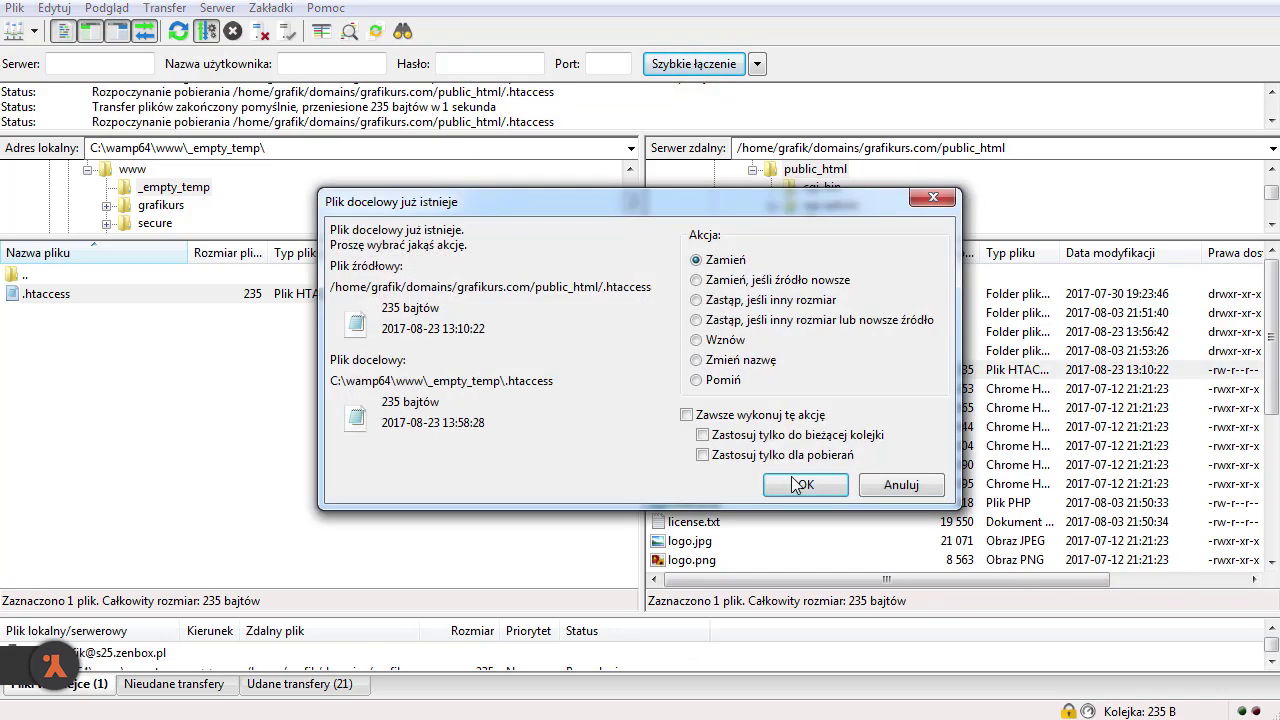
pyautogui.press('Return')
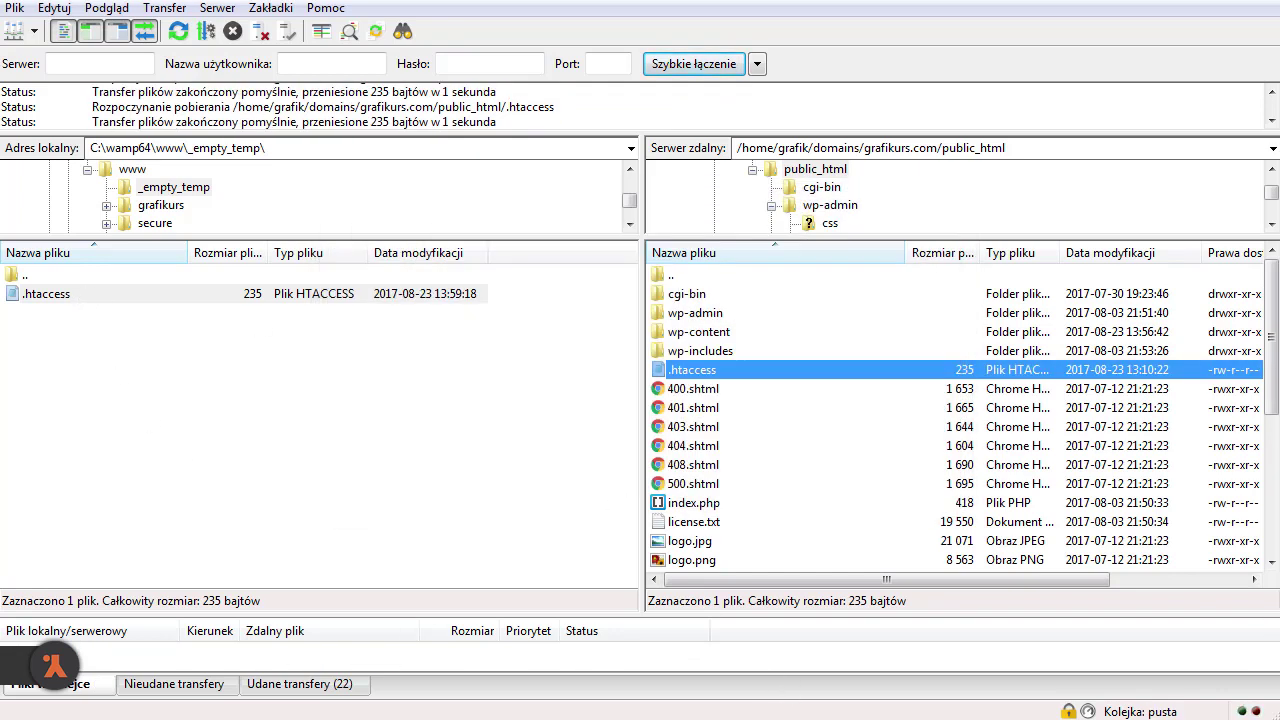
pyautogui.hotkey('alt', 'Tab')
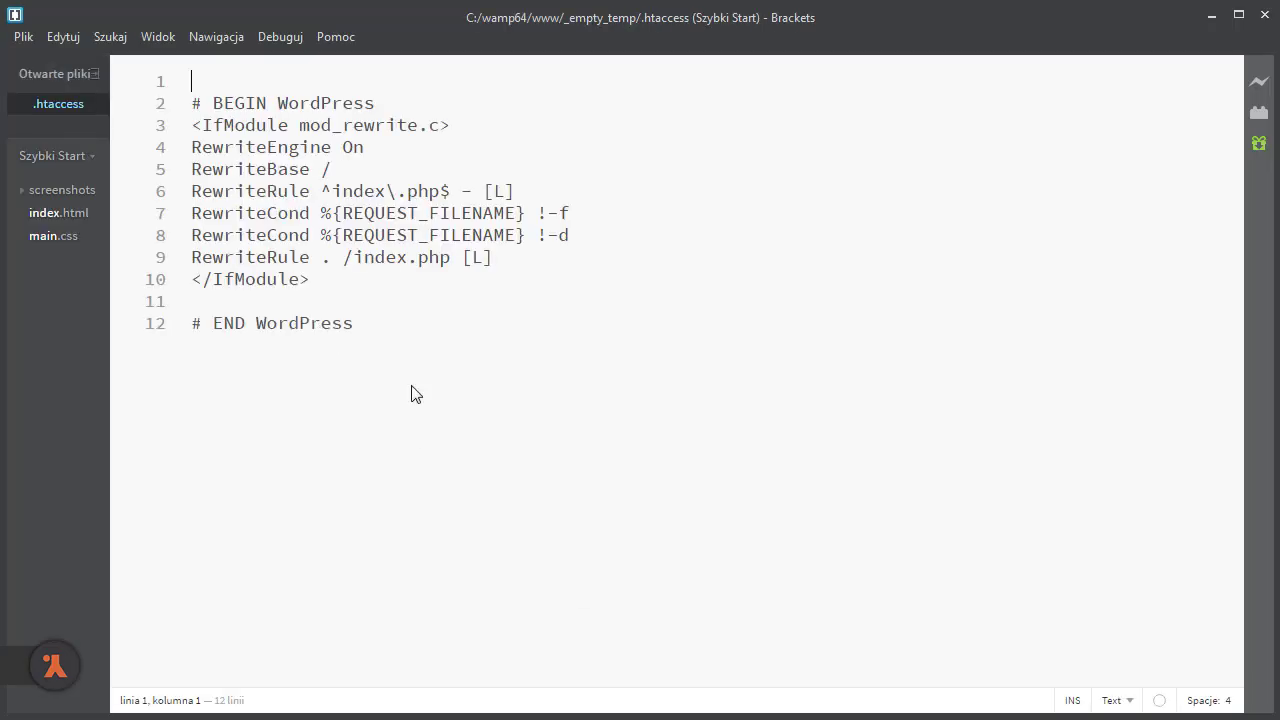
# Select the maintenance-mode block with the 503 message in the notes.
pyautogui.click(562, 457)
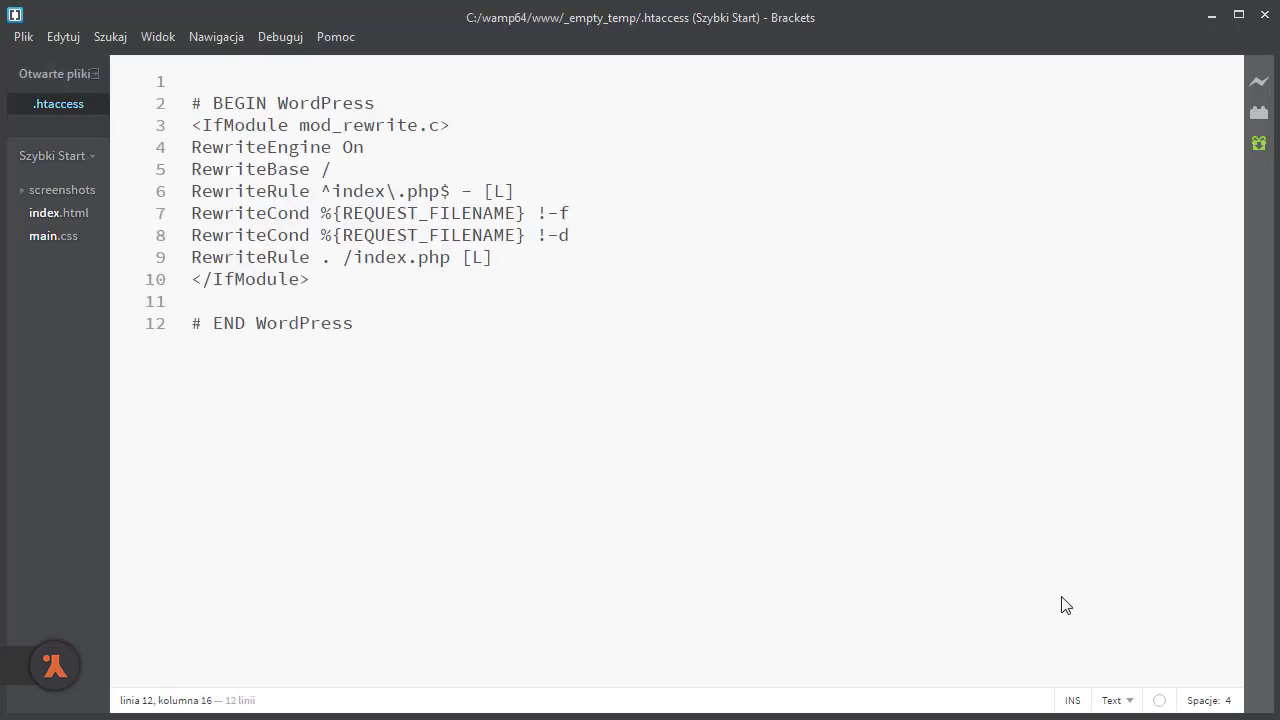
pyautogui.hotkey('alt', 'Tab')
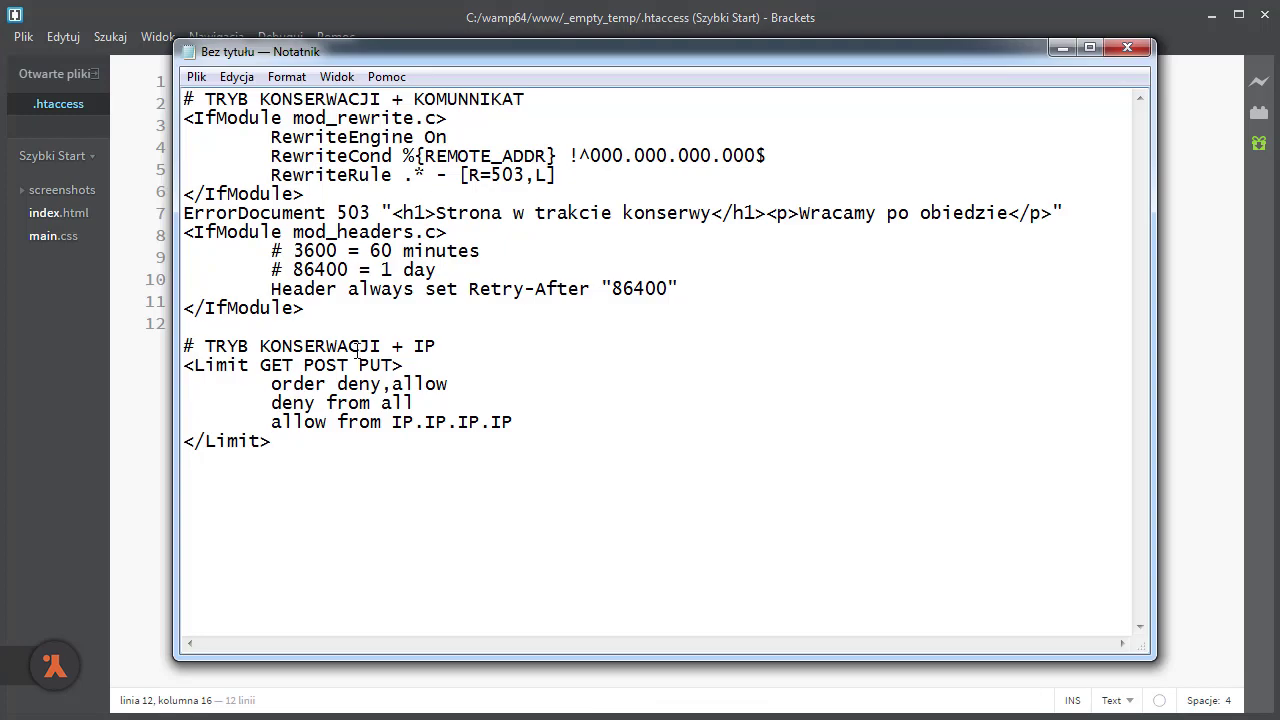
pyautogui.moveTo(304, 308); pyautogui.dragTo(150, 95)
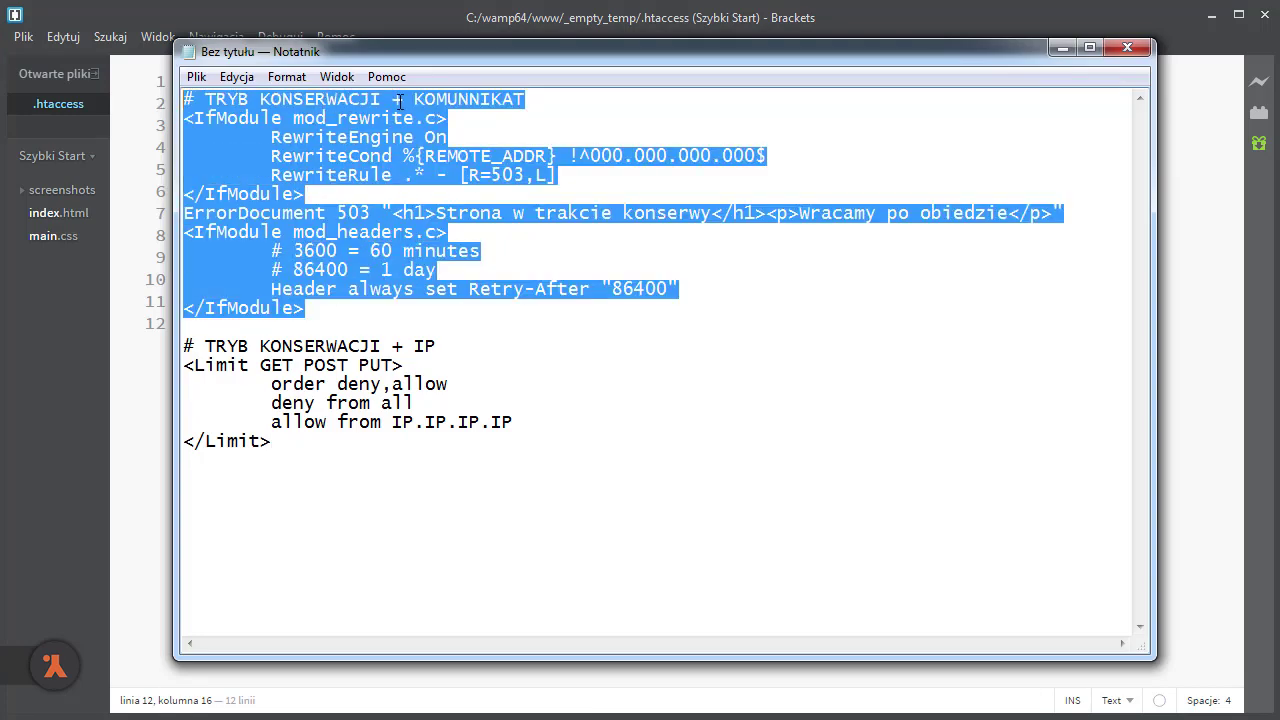
pyautogui.click(624, 258)
pyautogui.click(394, 212)
pyautogui.moveTo(395, 212); pyautogui.dragTo(1008, 212)
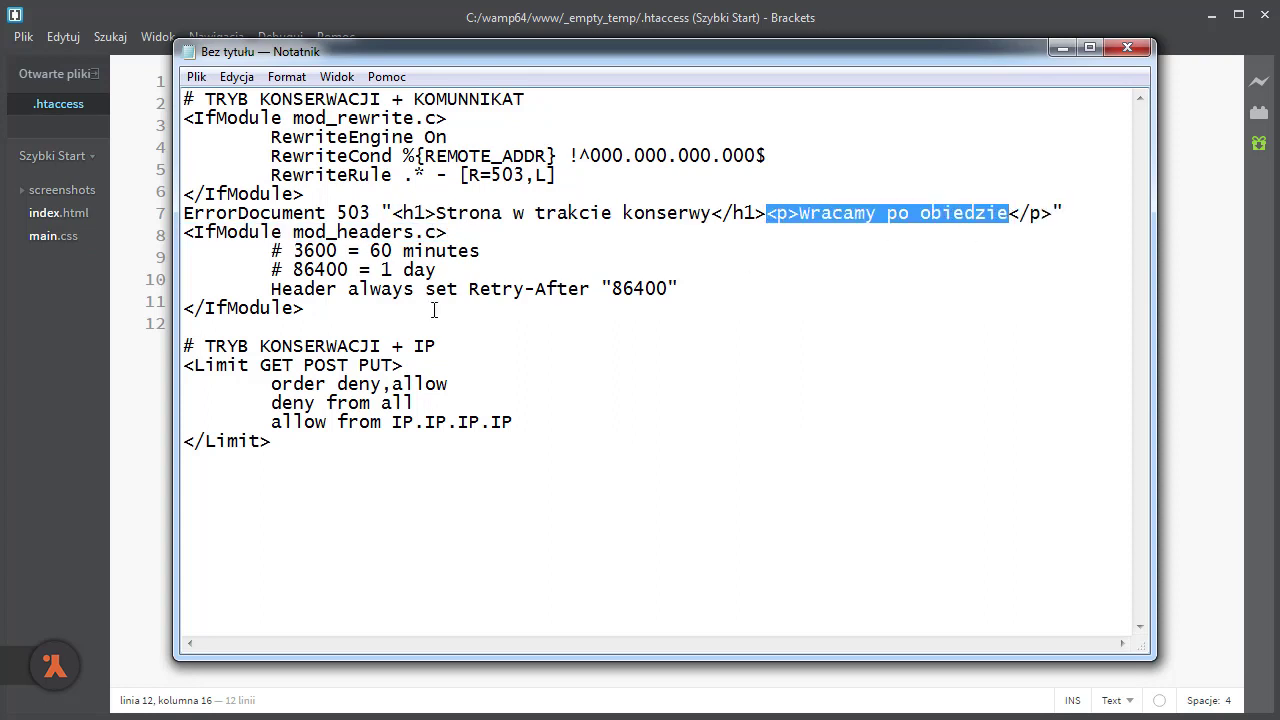
pyautogui.moveTo(326, 309); pyautogui.dragTo(99, 59)
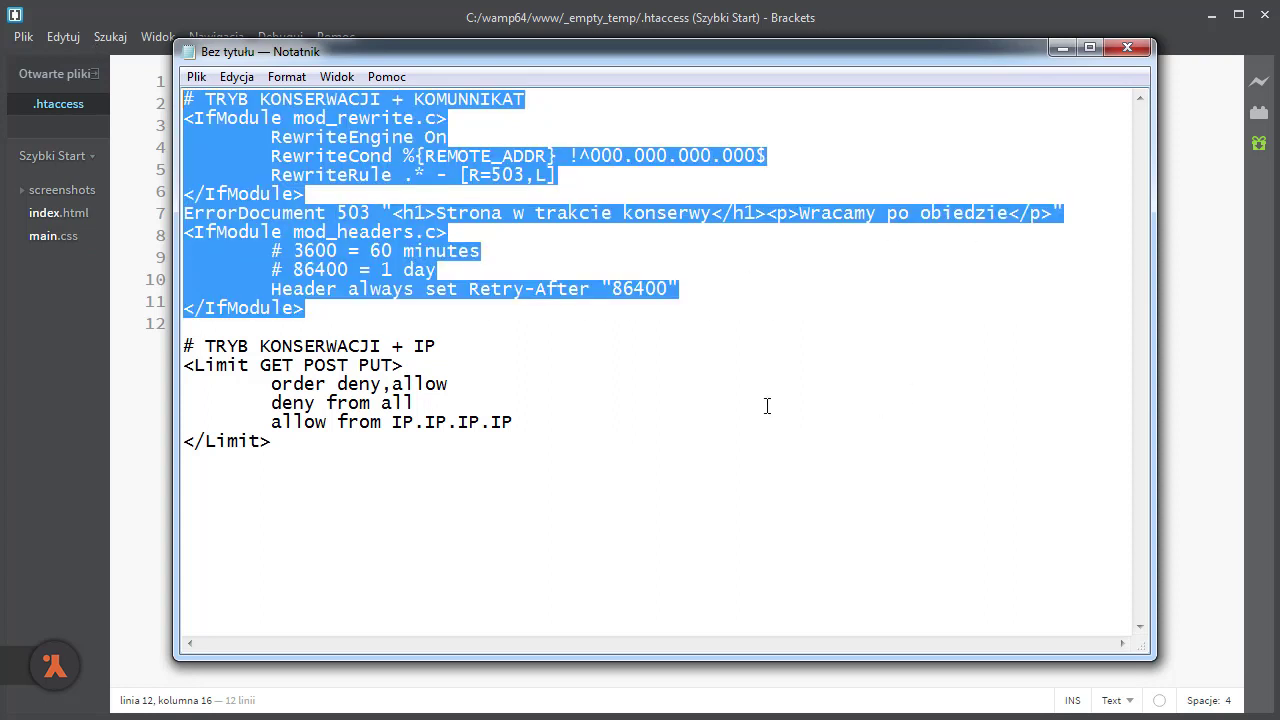
# Paste the maintenance block below the WordPress section of .htaccess and save it.
pyautogui.click(1060, 49)
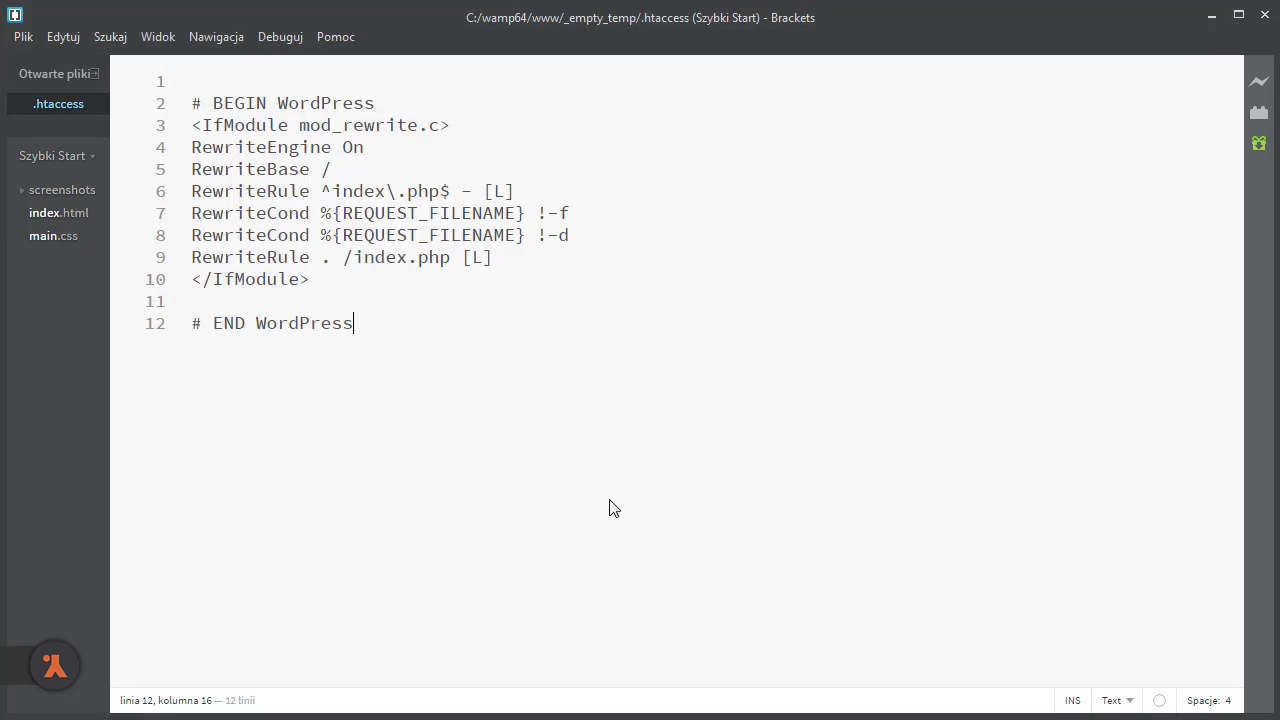
pyautogui.press('Return')
pyautogui.press('Return')
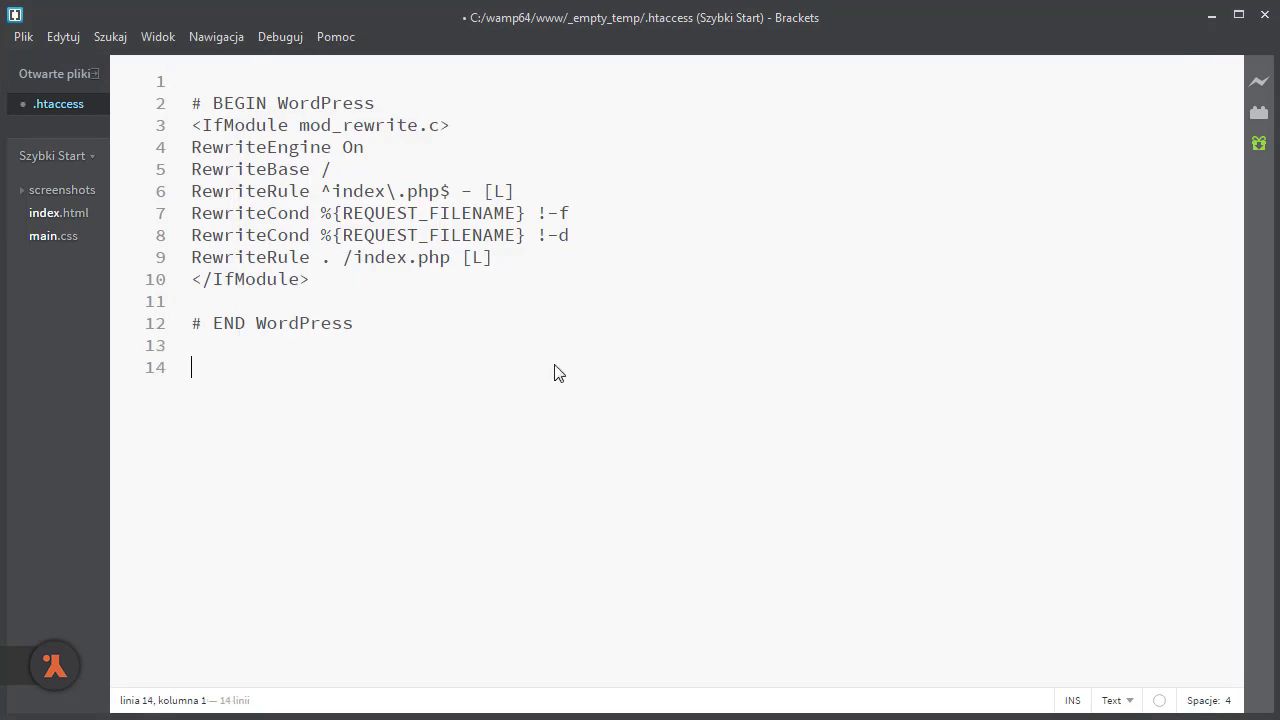
pyautogui.write('# TRYB KONSERWACJI + KOMUNIKAT <IfModule mod_rewrite.c>     RewriteEngine On     RewriteCond %{REMOTE_ADDR} !^000.000.000.000$     RewriteRule .* - [R=503,L] </IfModule> ErrorDocument 503 "<h1>Strona w trakcie konserwy</h1><p>Wracamy po obiedzie</p>" <IfModule mod_headers.c>     # 3600 = 60 minutes     # 86400 = 1 day     Header always set Retry-After "86400" </IfModule>')
pyautogui.hotkey('ctrl', 's')
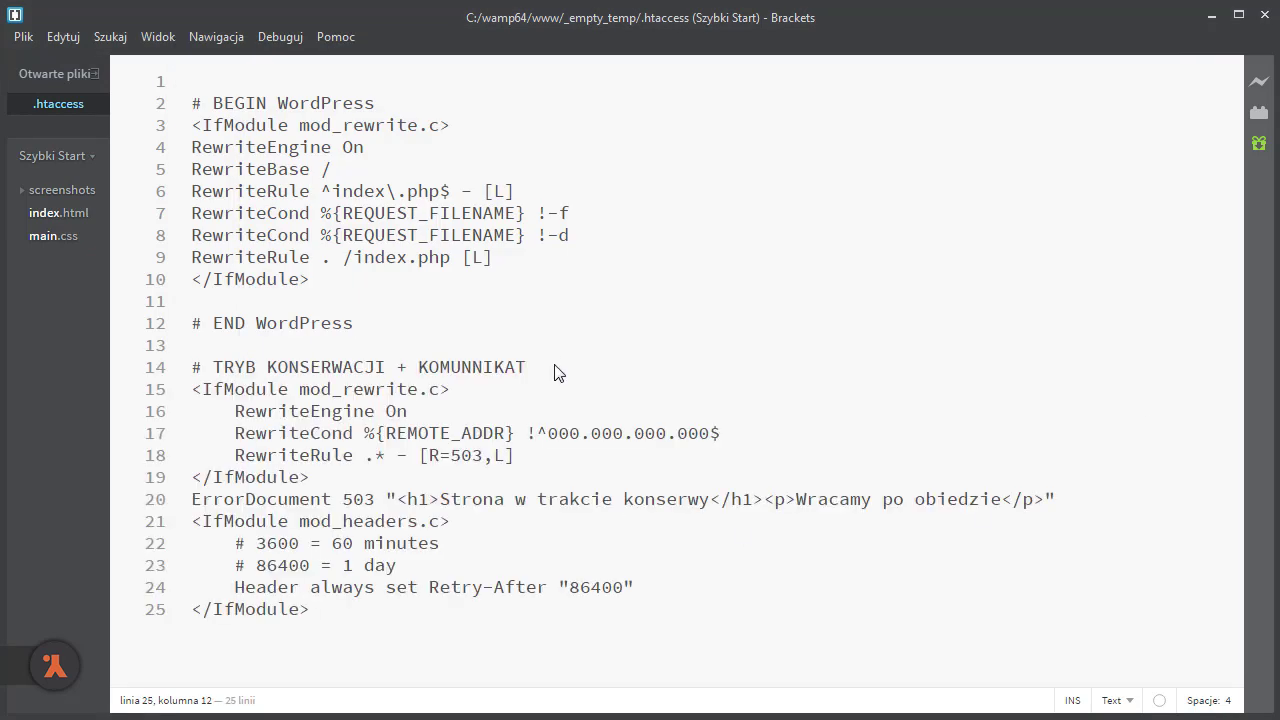
# Upload the edited .htaccess over the server copy, confirming the overwrite.
pyautogui.click(1211, 16)
pyautogui.moveTo(1026, 367); pyautogui.dragTo(775, 418)
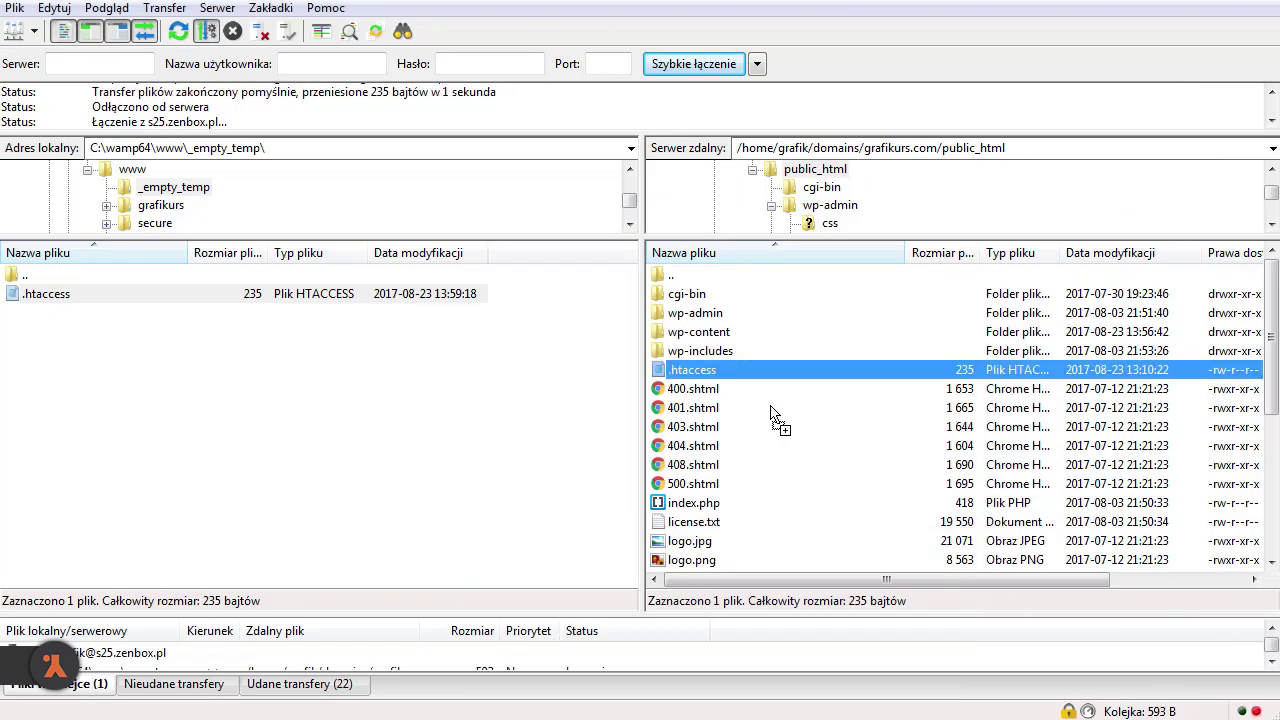
pyautogui.click(800, 494)
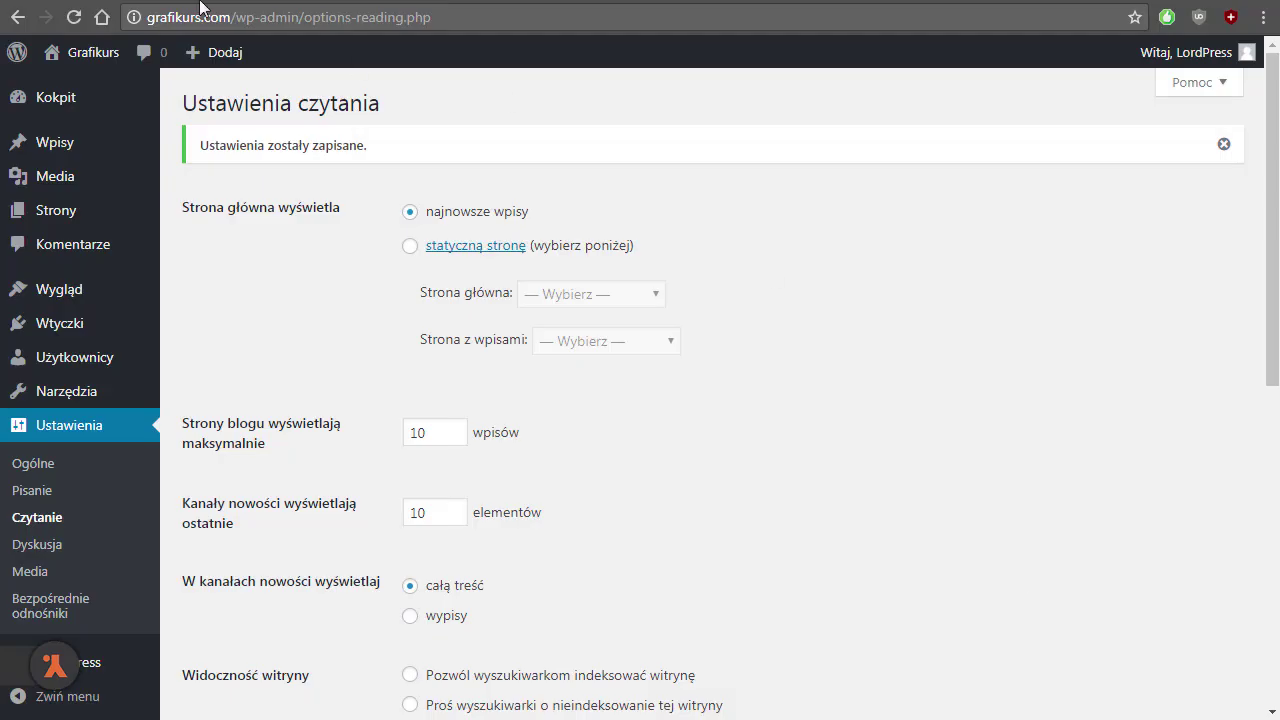
# Confirm the home page and grafikurs.com/wp-login.php both show the 'Strona w trakcie konserwy' maintenance page.
pyautogui.click(104, 66)
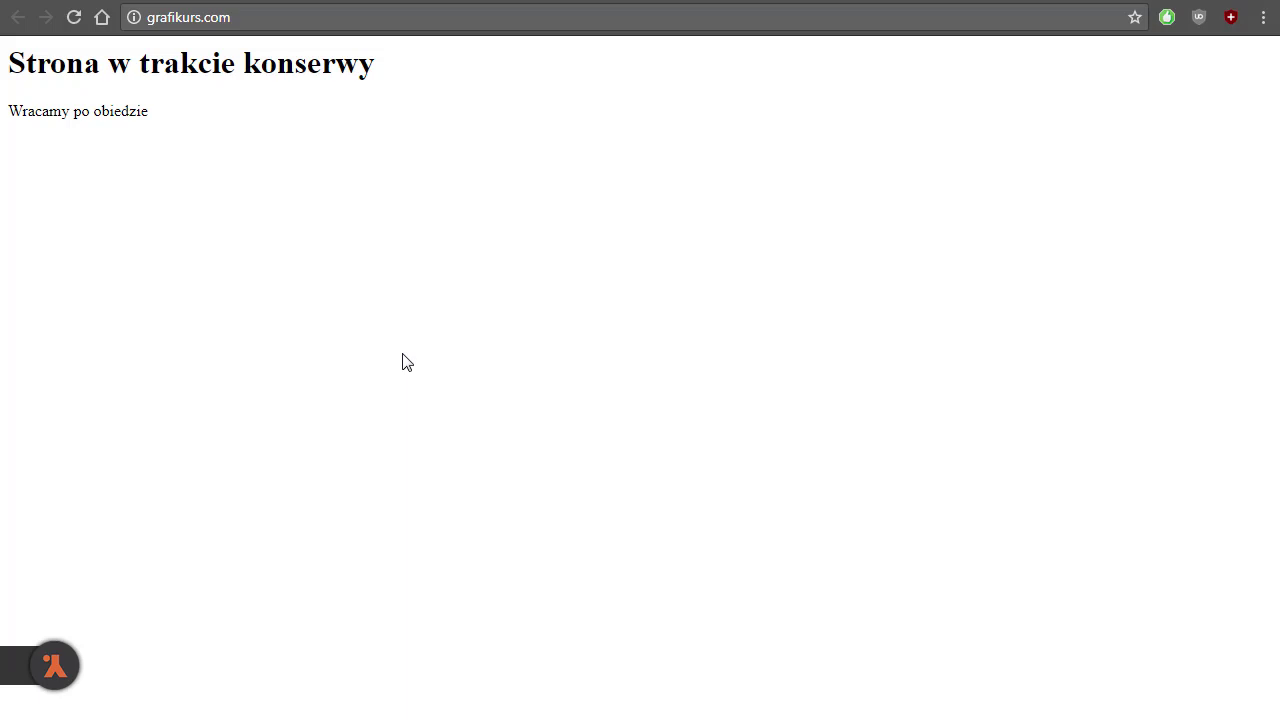
pyautogui.click(336, 20)
pyautogui.press('End')
pyautogui.write('/')
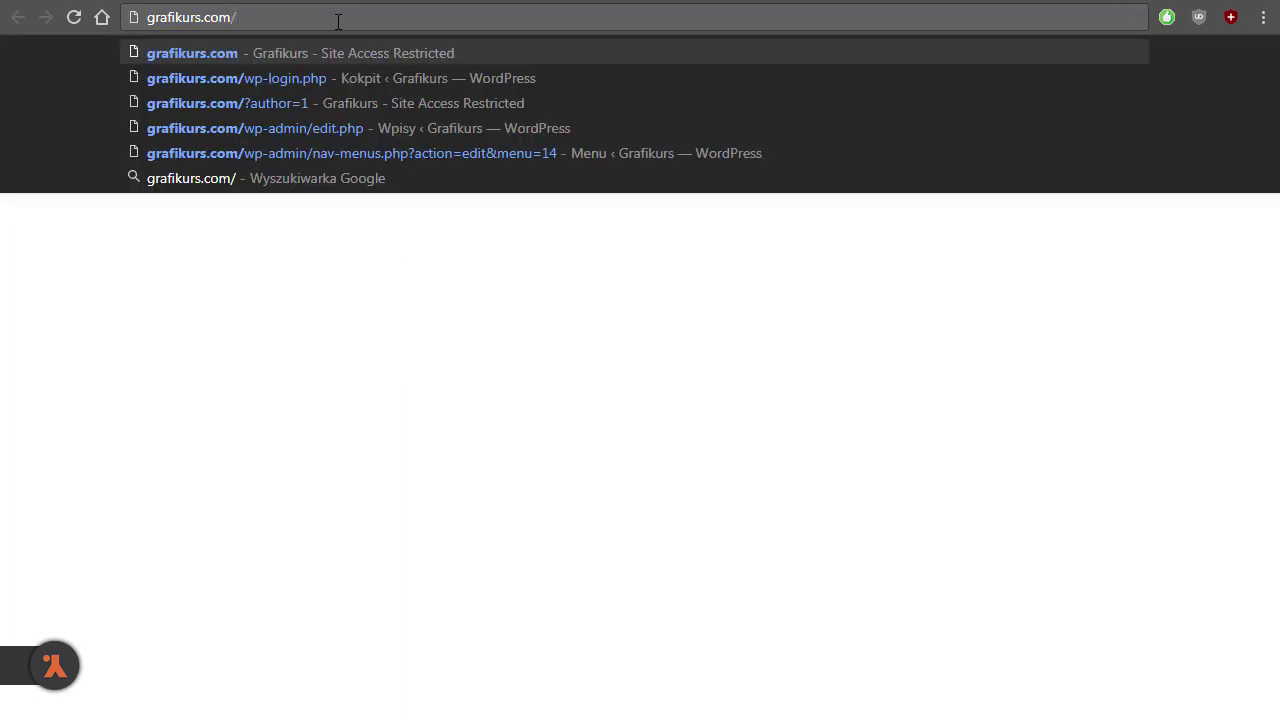
pyautogui.write('wp-login.')
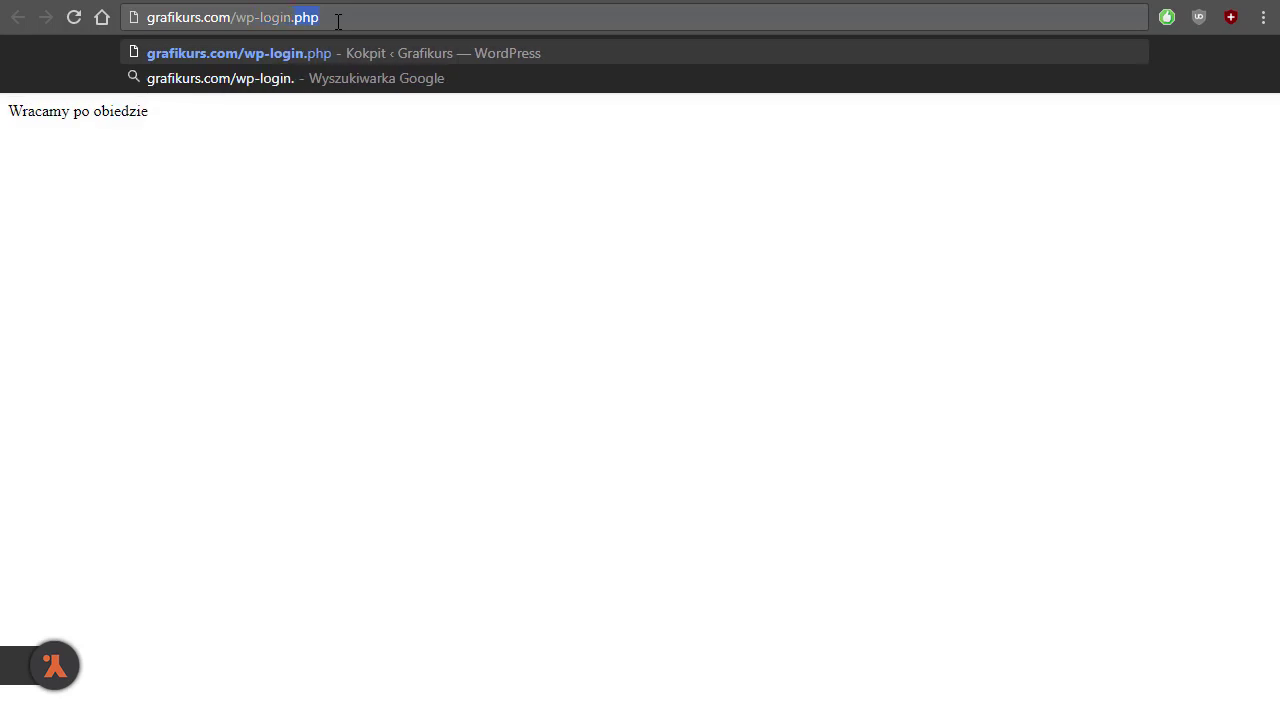
pyautogui.press('Return')
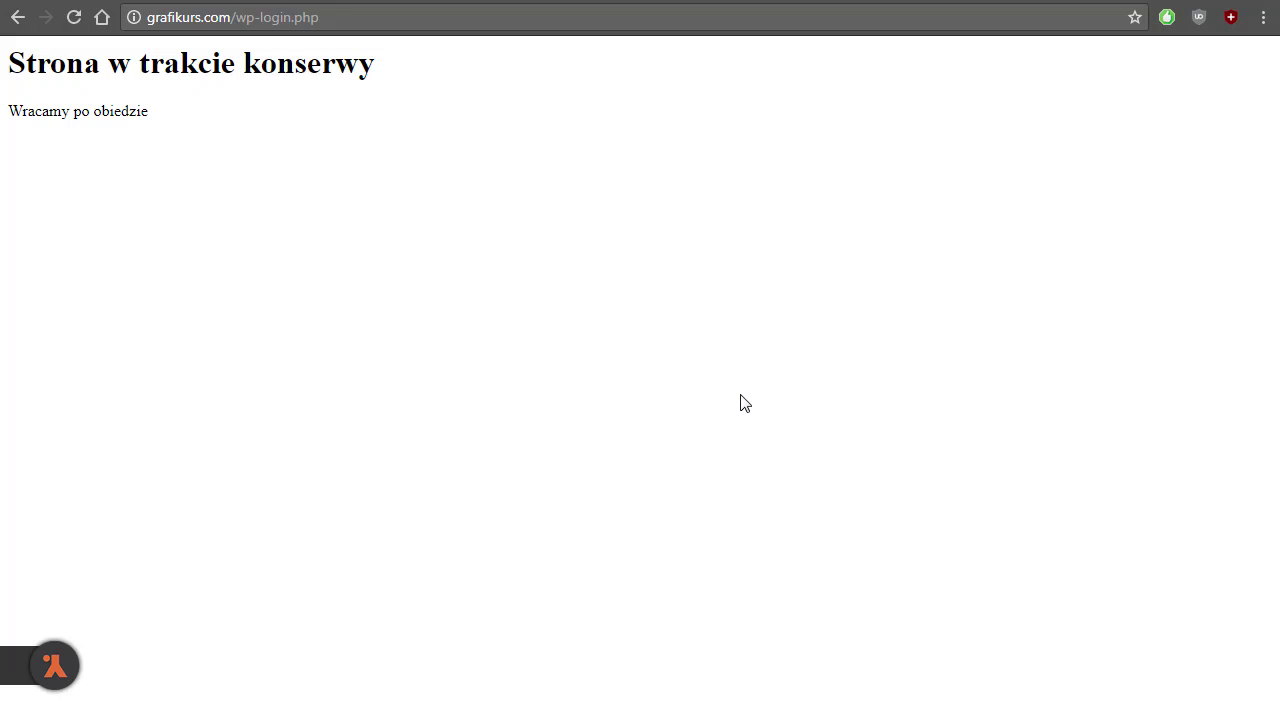
# Delete the maintenance-mode block on lines 14-25 of .htaccess.
pyautogui.hotkey('alt', 'Tab')
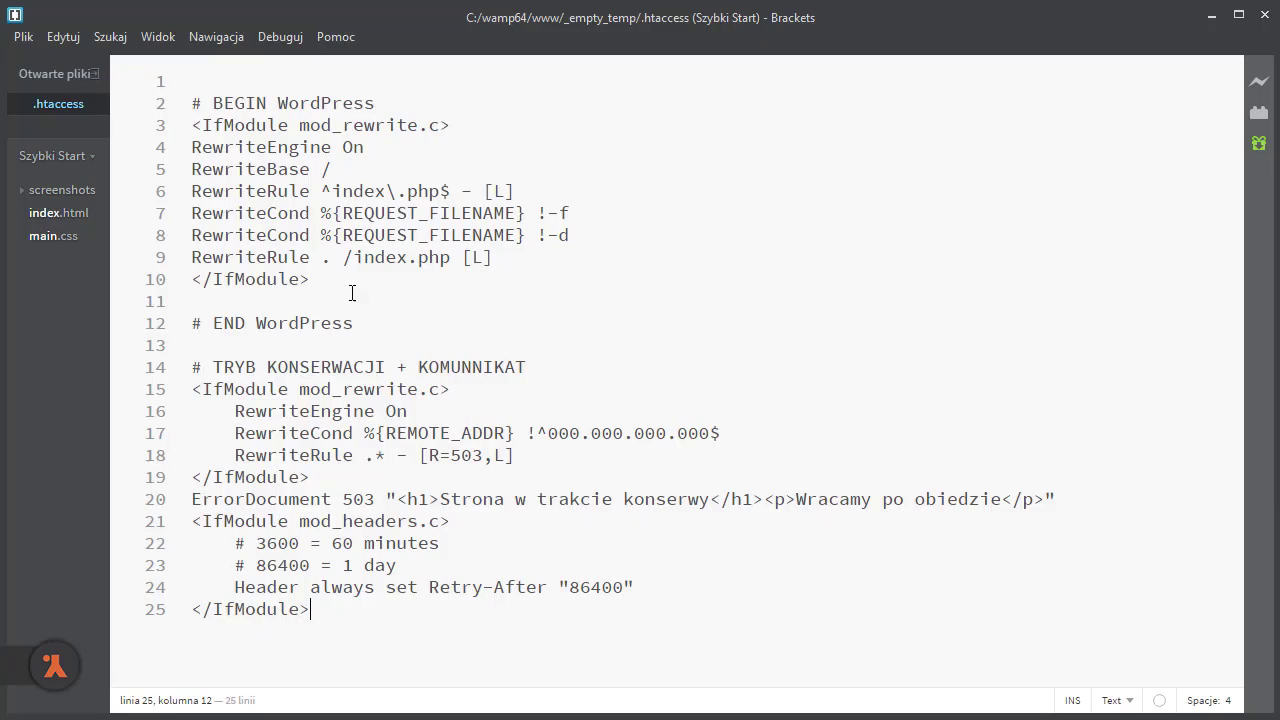
pyautogui.moveTo(314, 609); pyautogui.dragTo(245, 521)
pyautogui.moveTo(182, 430); pyautogui.dragTo(155, 374)
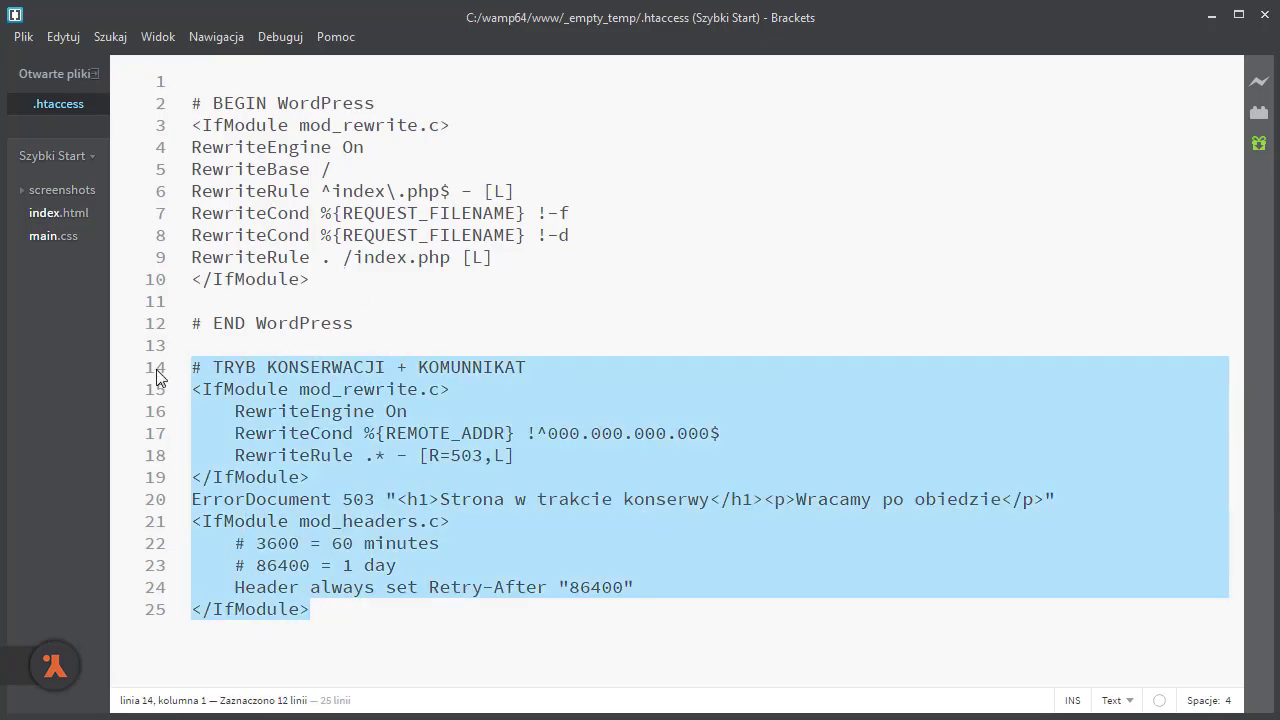
pyautogui.press('Delete')
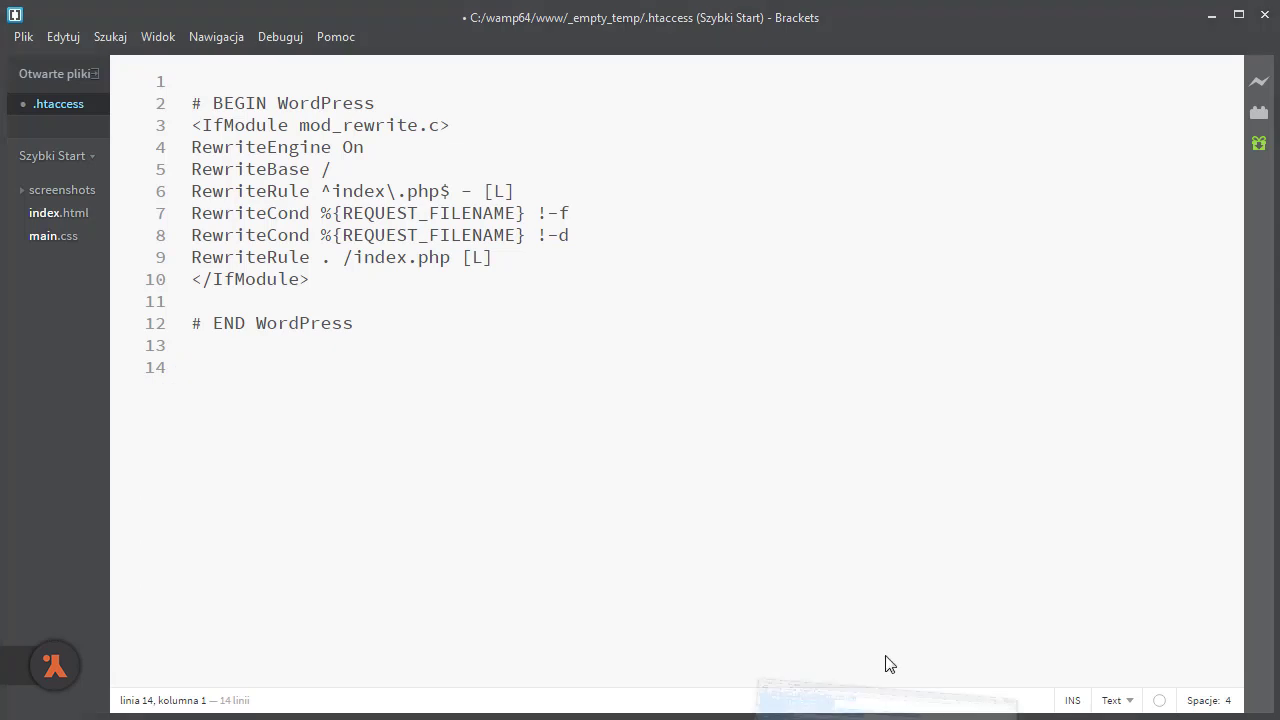
# Paste the '# TRYB KONSERWACJI + IP' Limit block from the notes in its place and save.
pyautogui.hotkey('alt', 'Tab')
pyautogui.moveTo(310, 447); pyautogui.dragTo(167, 345)
pyautogui.hotkey('ctrl', 'c')
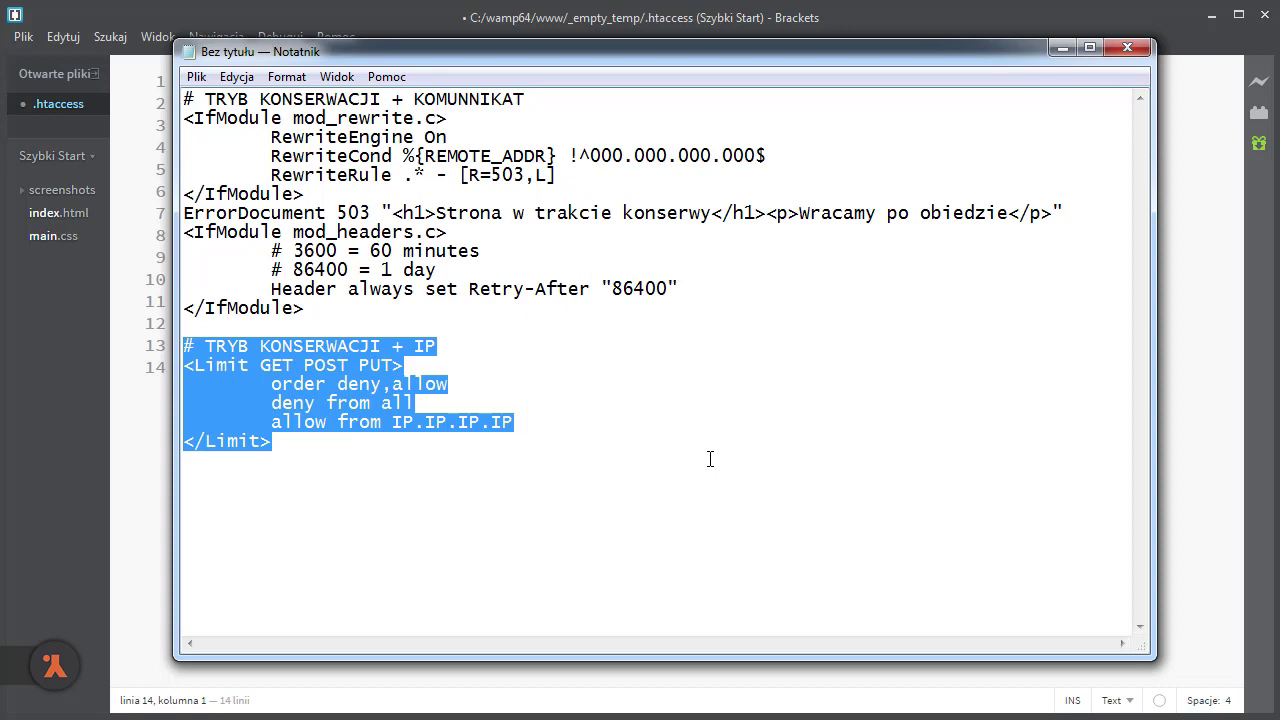
pyautogui.click(1062, 48)
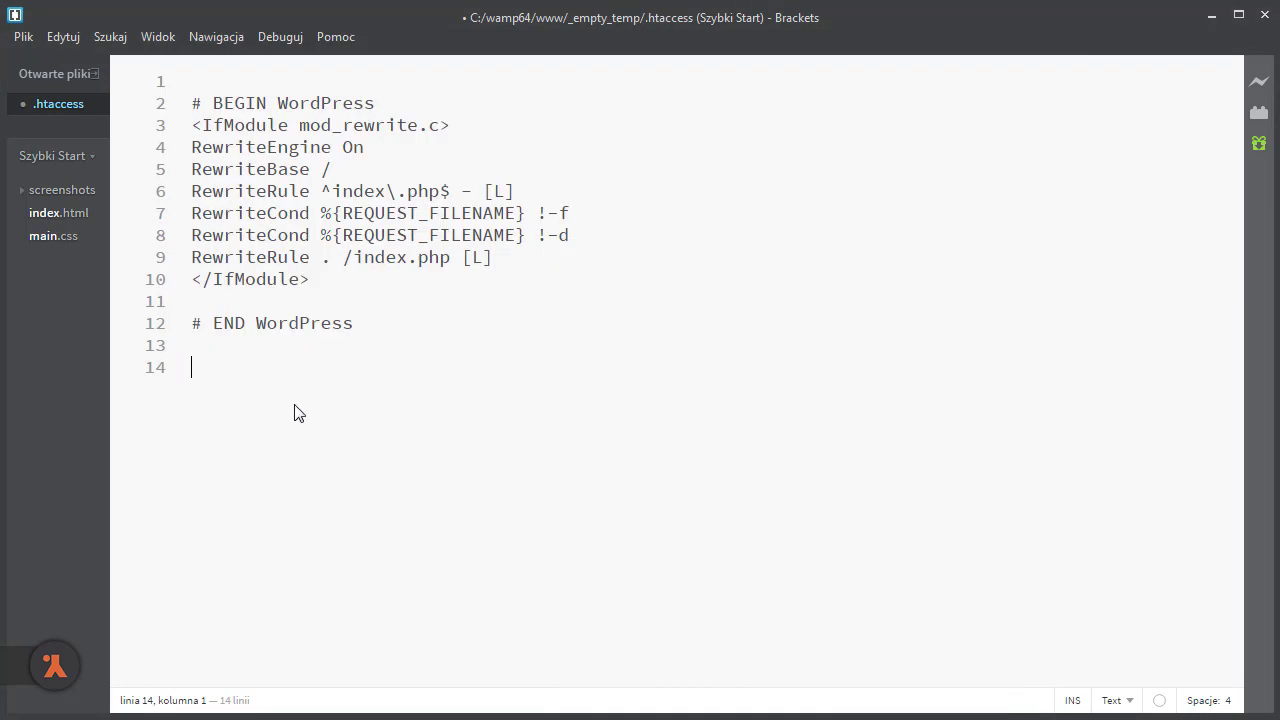
pyautogui.hotkey('ctrl', 'v')
pyautogui.hotkey('ctrl', 's')
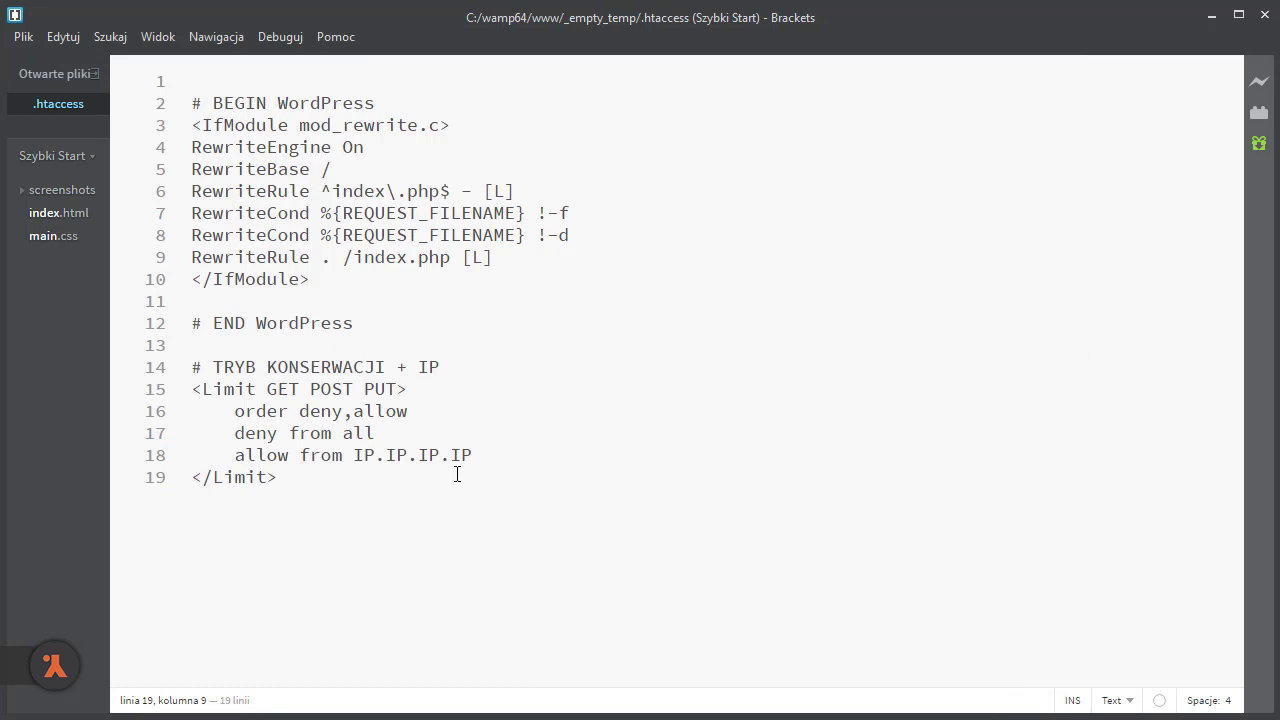
pyautogui.hotkey('alt', 'Tab')
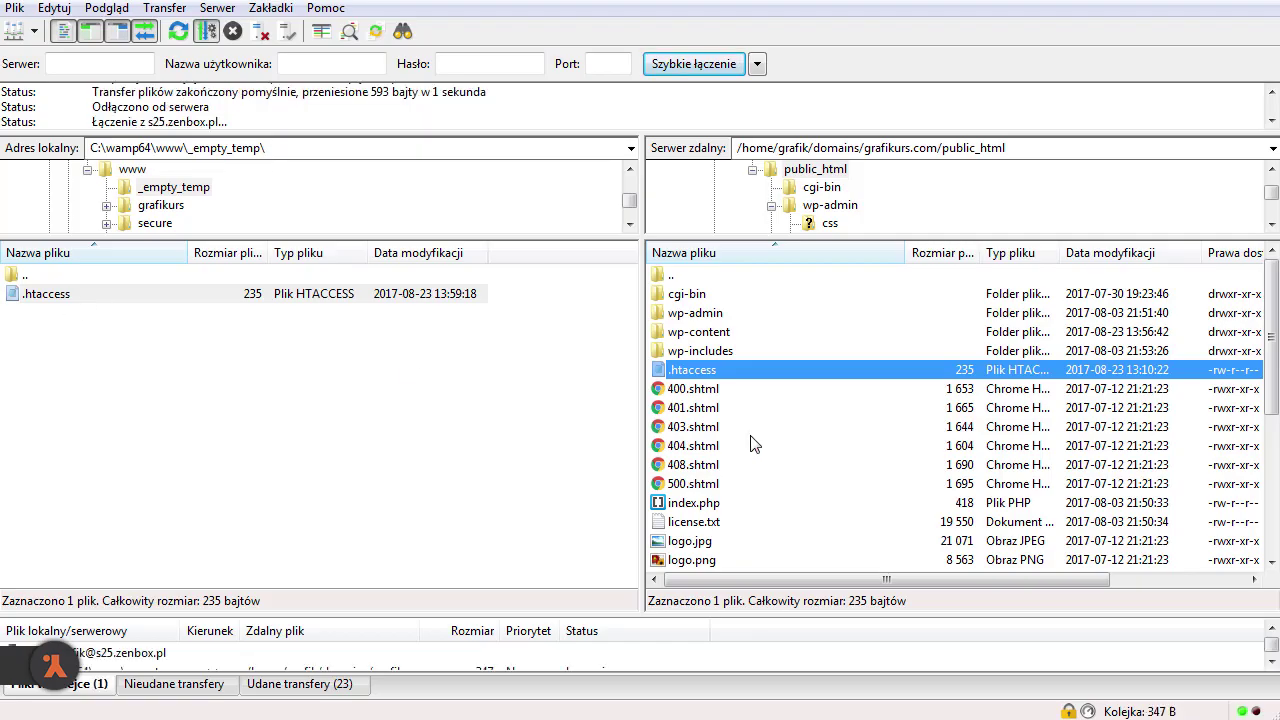
# Overwrite the server's .htaccess with the new file, then load the grafikurs.com home page.
pyautogui.click(808, 488)
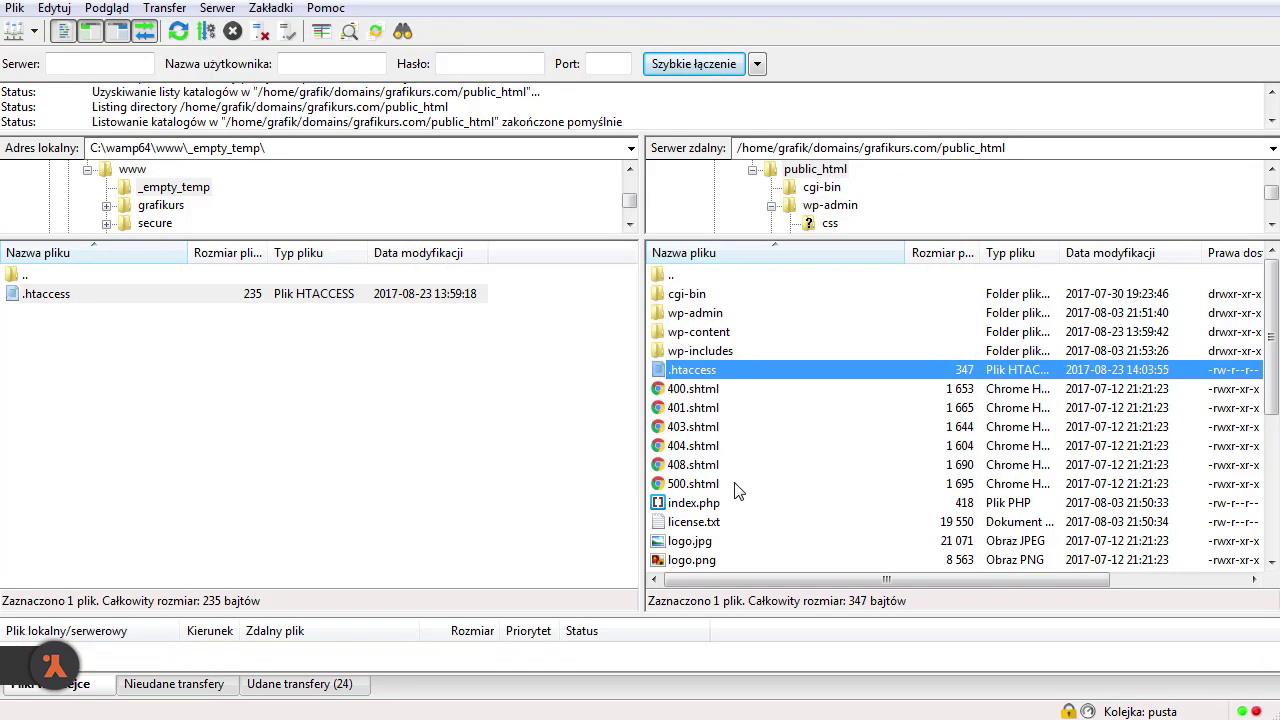
pyautogui.hotkey('alt', 'Tab')
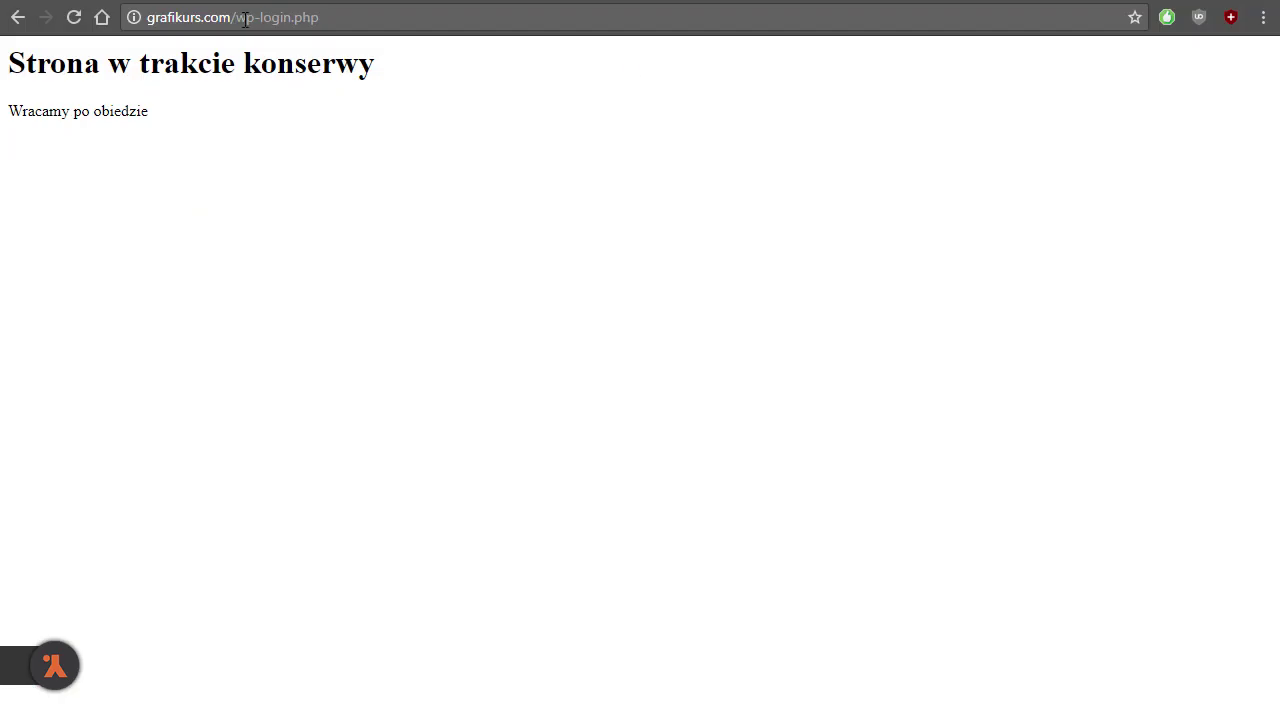
pyautogui.moveTo(238, 17); pyautogui.dragTo(464, 29)
pyautogui.press('BackSpace')
pyautogui.press('Return')
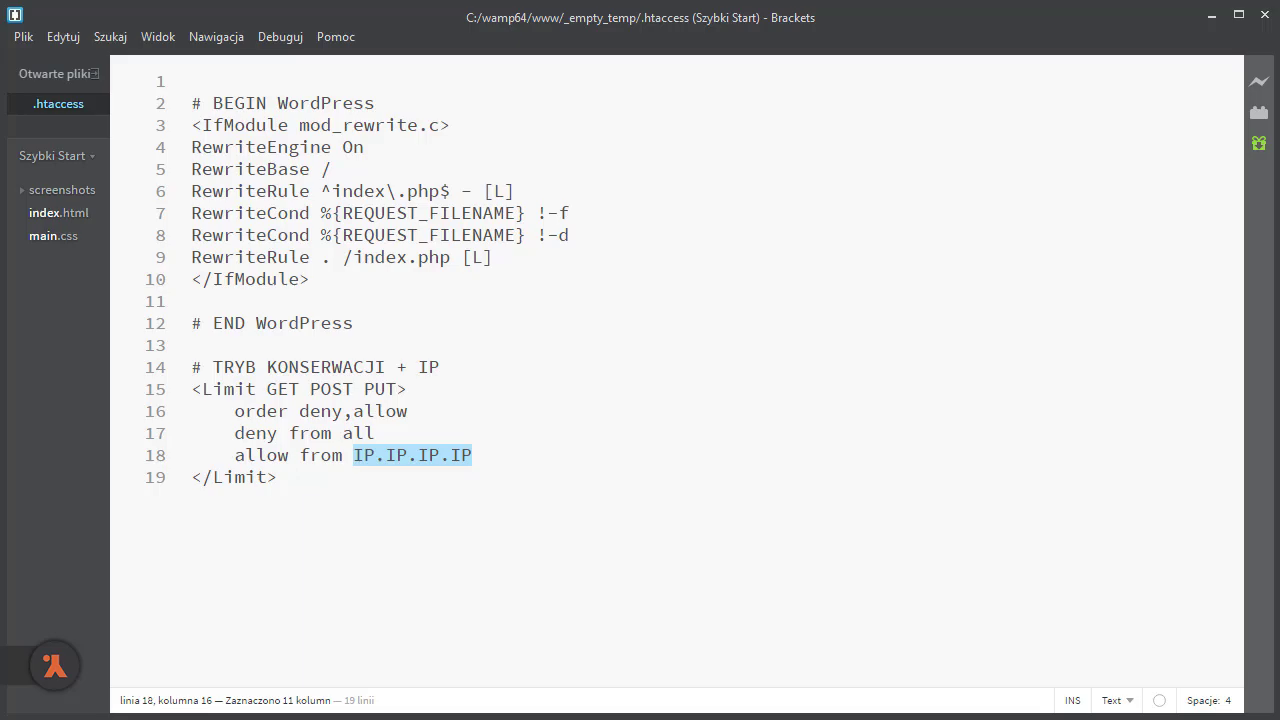
# Copy the allowed IP from the Reading settings' Unrestricted IP addresses list.
pyautogui.moveTo(488, 456); pyautogui.dragTo(355, 455)
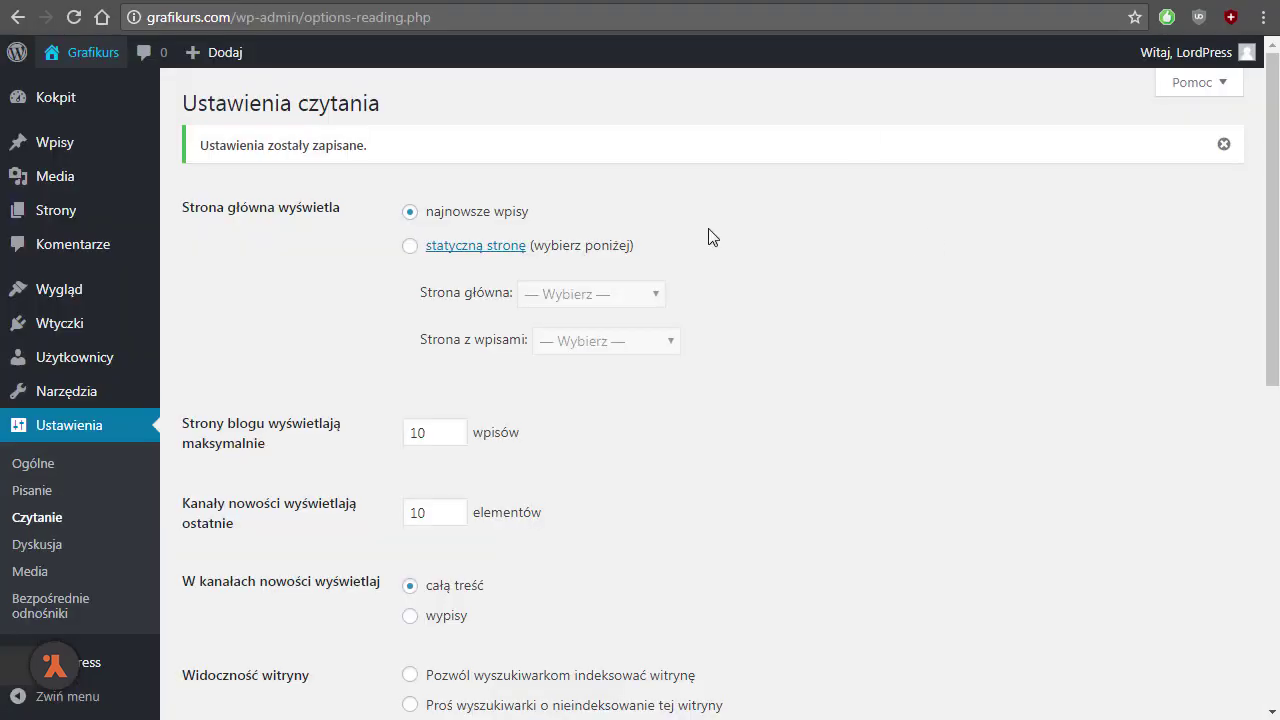
pyautogui.scroll(-7, 790, 268)
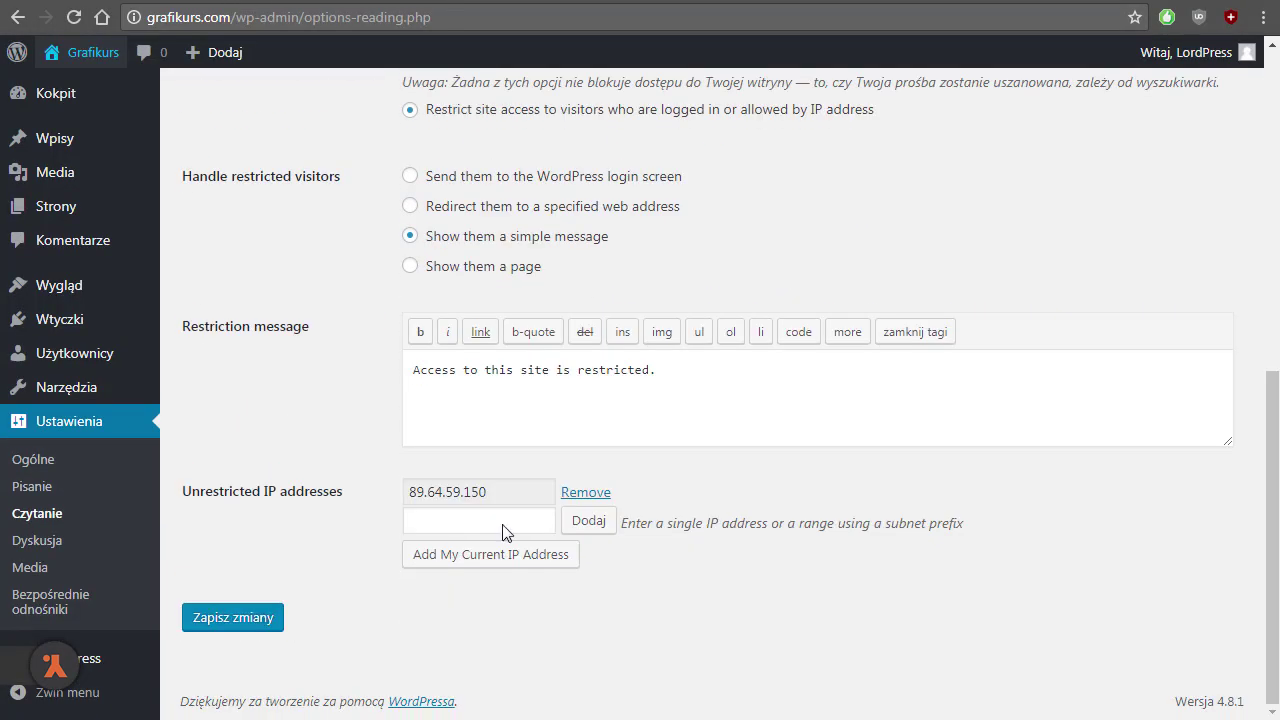
pyautogui.moveTo(502, 490); pyautogui.dragTo(404, 491)
pyautogui.hotkey('ctrl', 'c')
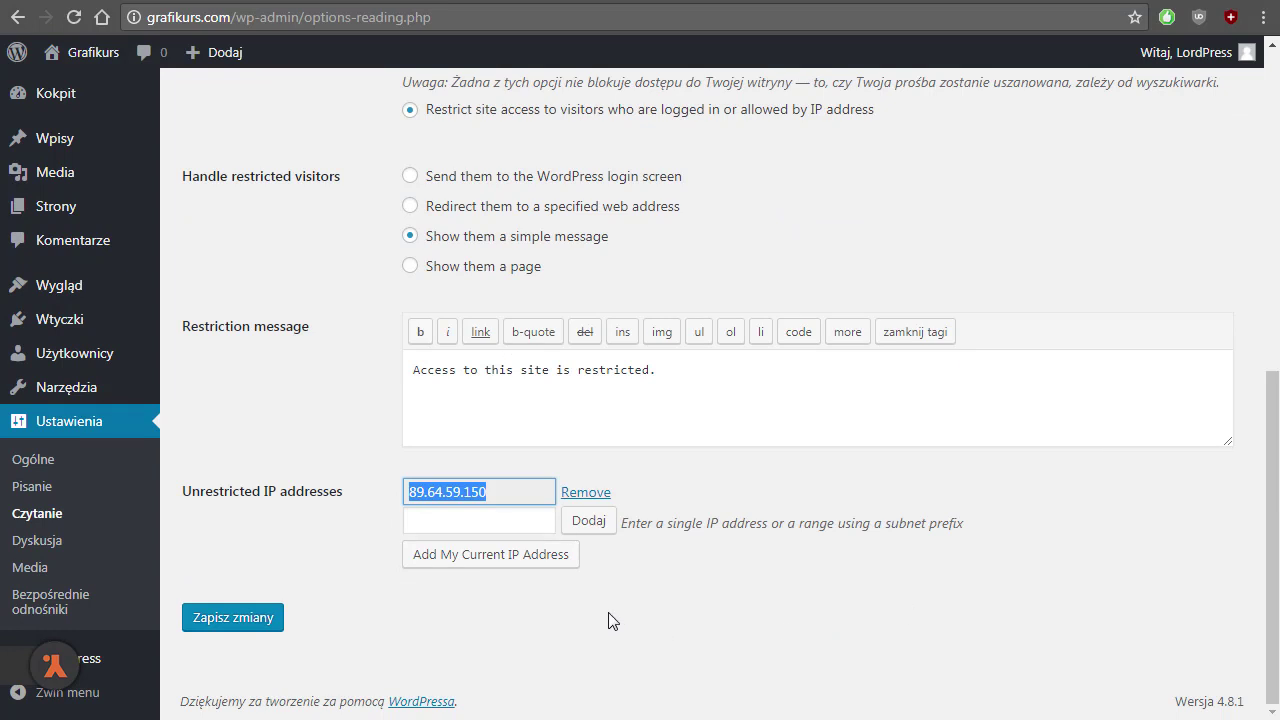
pyautogui.click(318, 3)
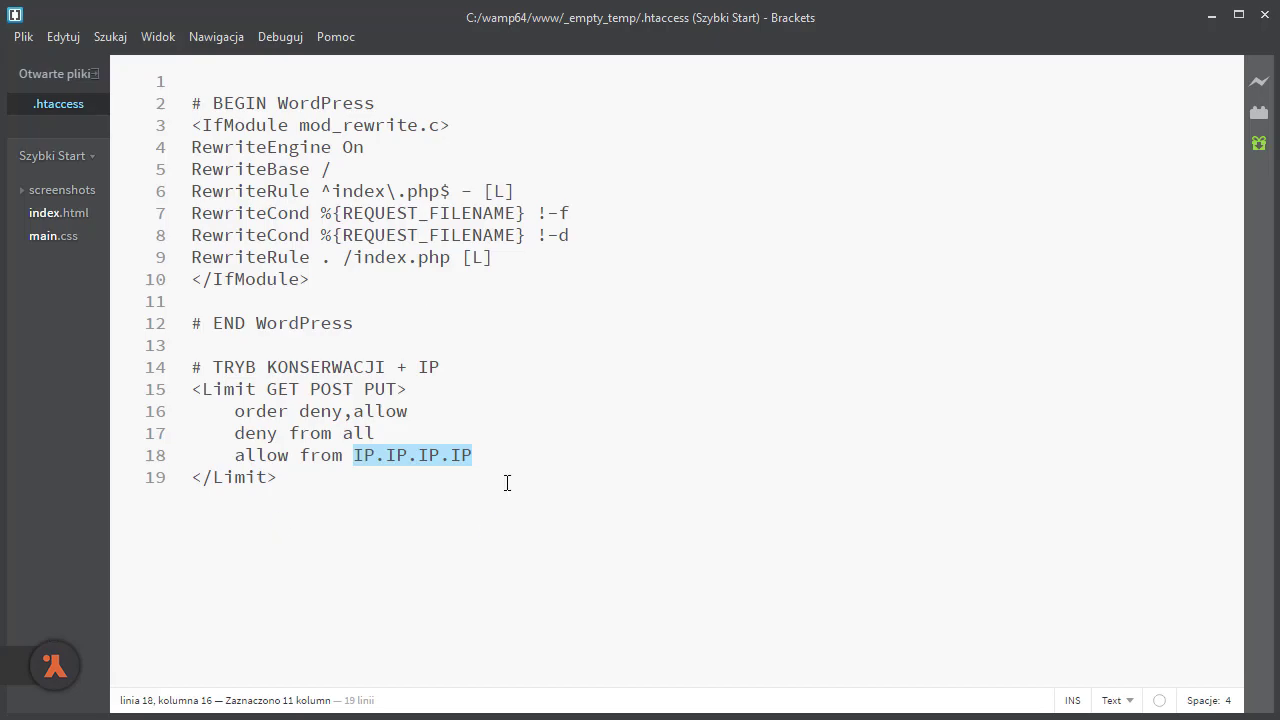
pyautogui.click(489, 455)
pyautogui.moveTo(489, 455); pyautogui.dragTo(343, 455)
pyautogui.hotkey('ctrl', 'v')
pyautogui.hotkey('ctrl', 's')
pyautogui.hotkey('alt', 'Tab')
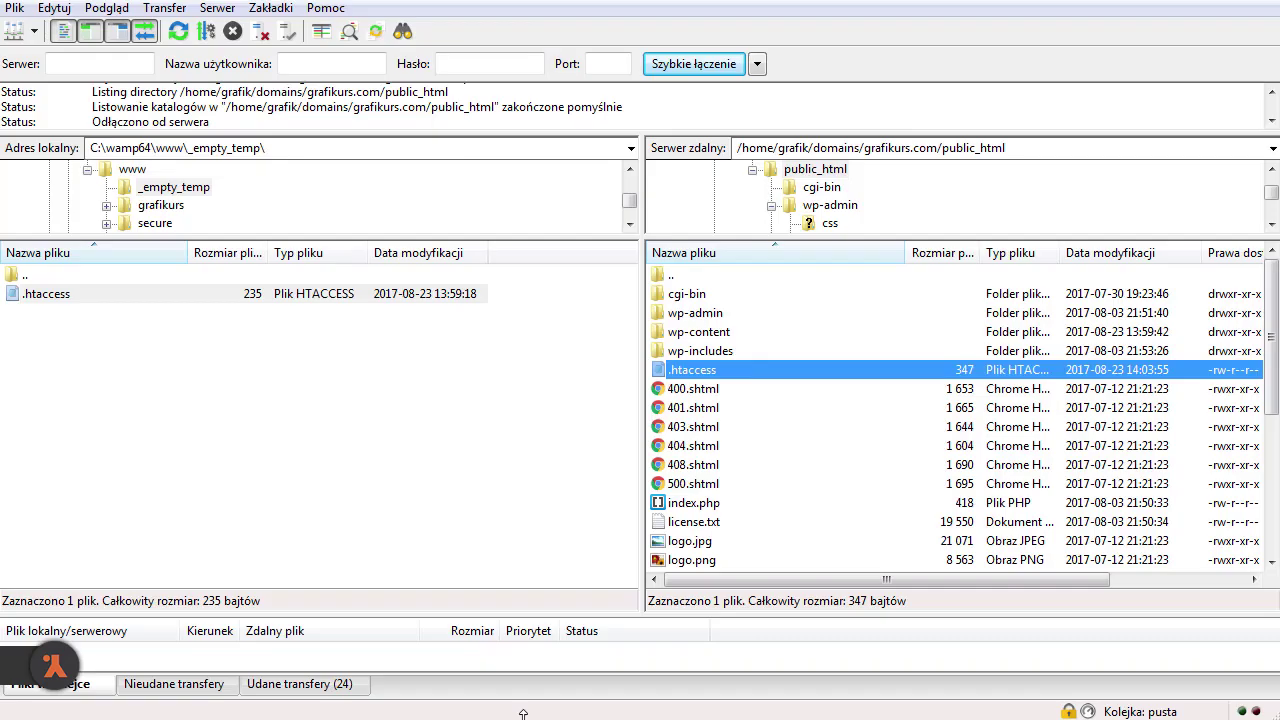
pyautogui.moveTo(53, 299); pyautogui.dragTo(692, 415)
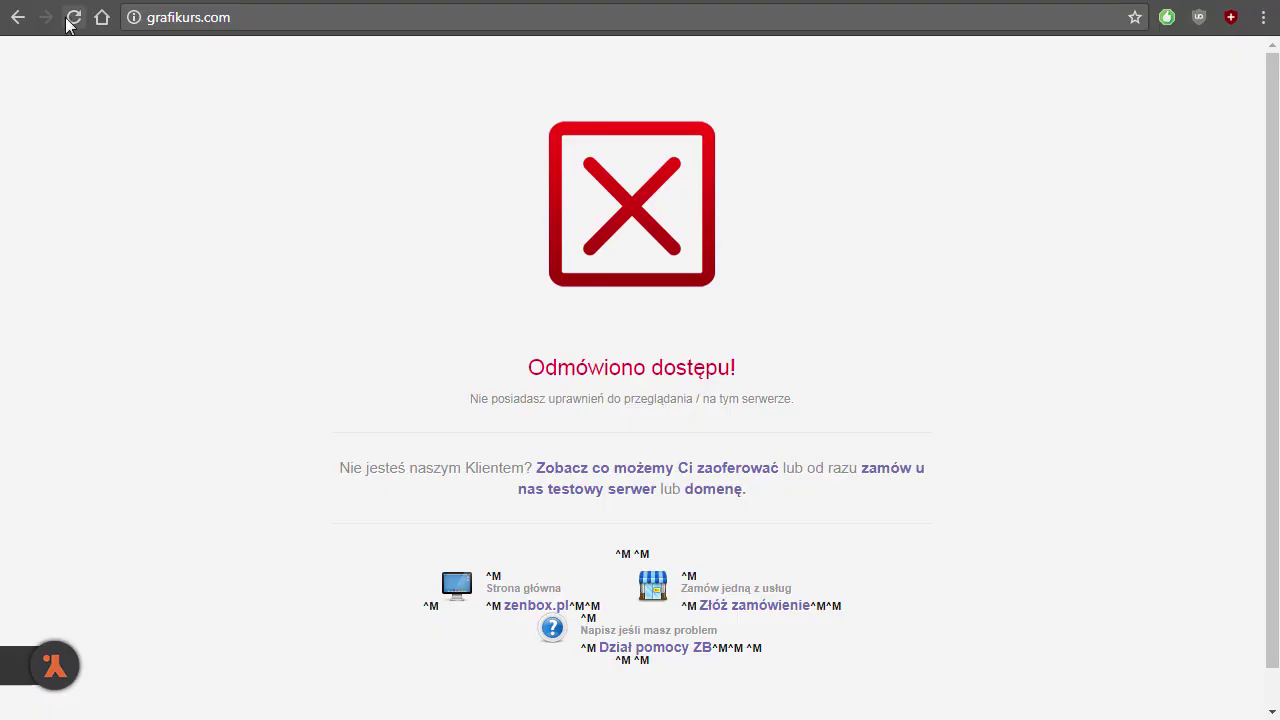
# Reload grafikurs.com to confirm the normal WordPress front page loads for the allowed IP.
pyautogui.click(70, 20)
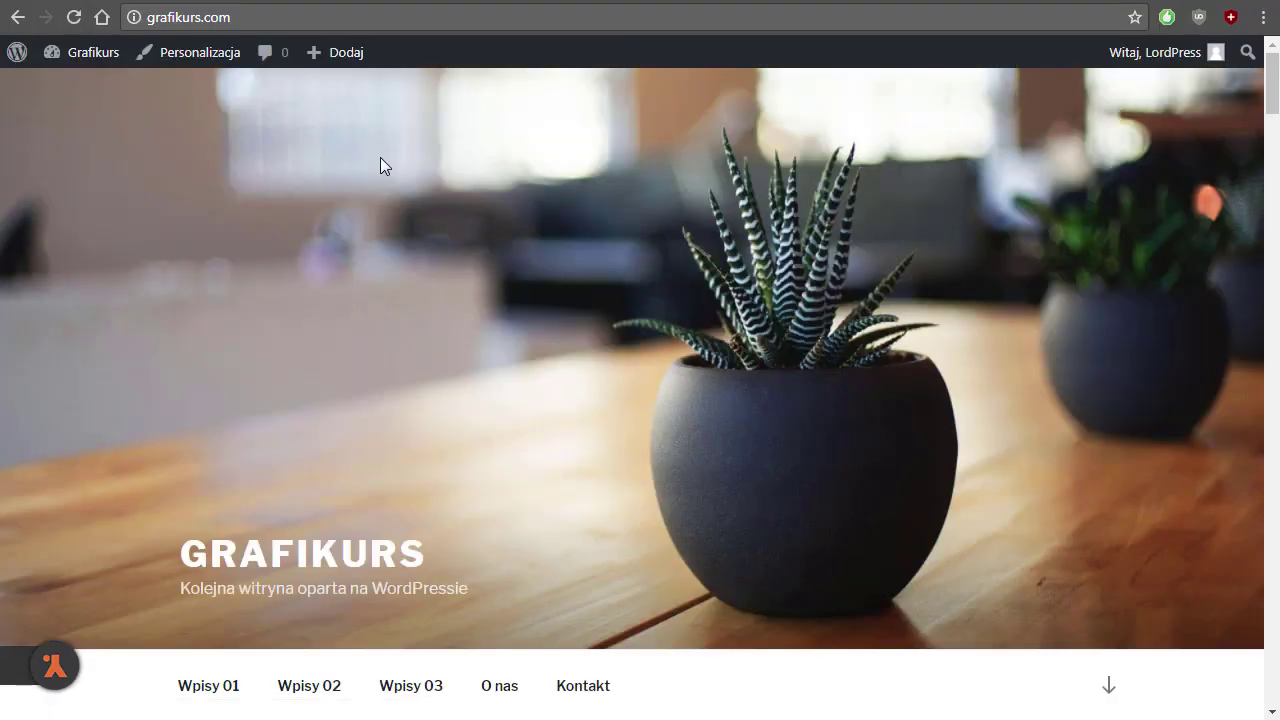